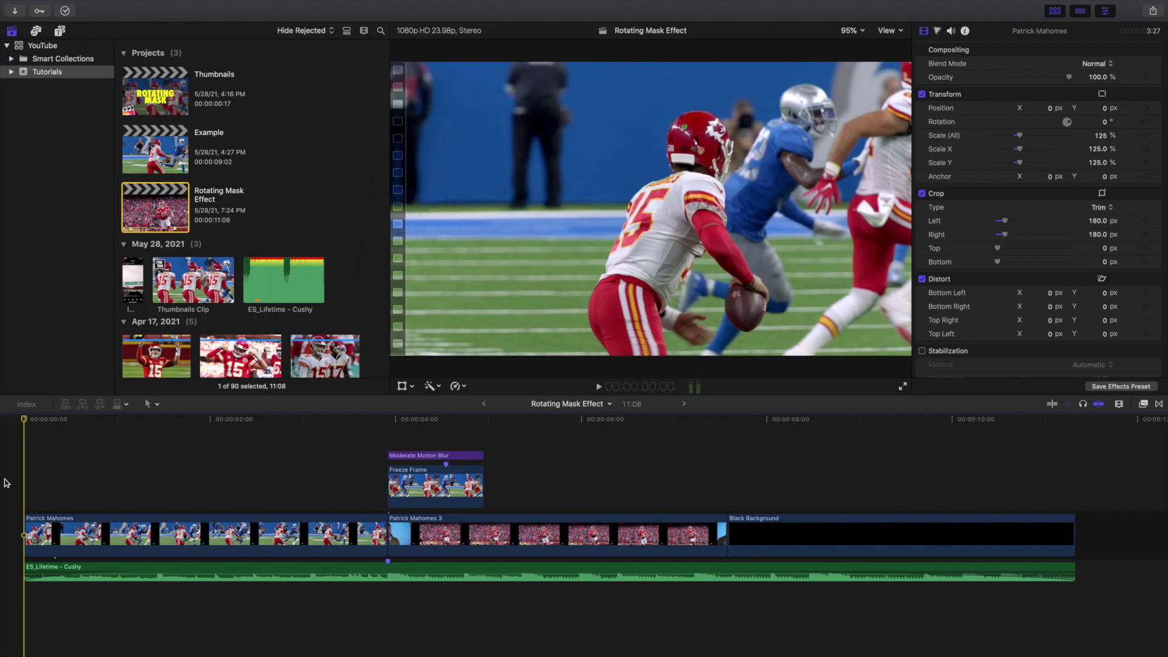
Step: Play the finished effect, replay it from the beginning, and stop at the start
key("space")
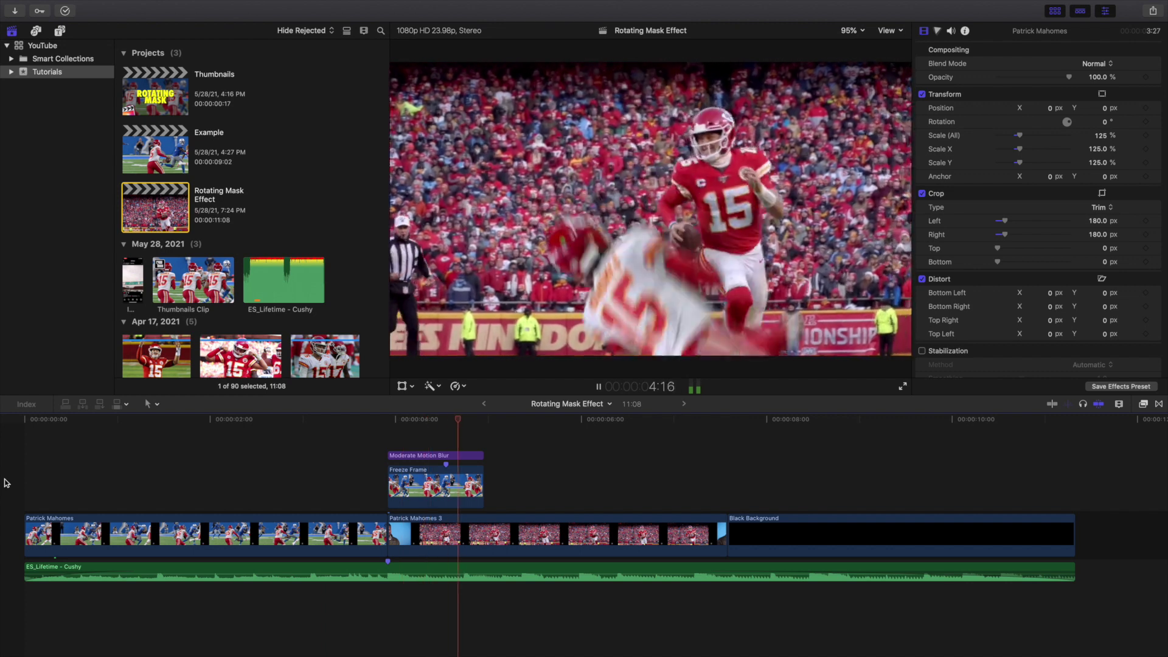
key("Home")
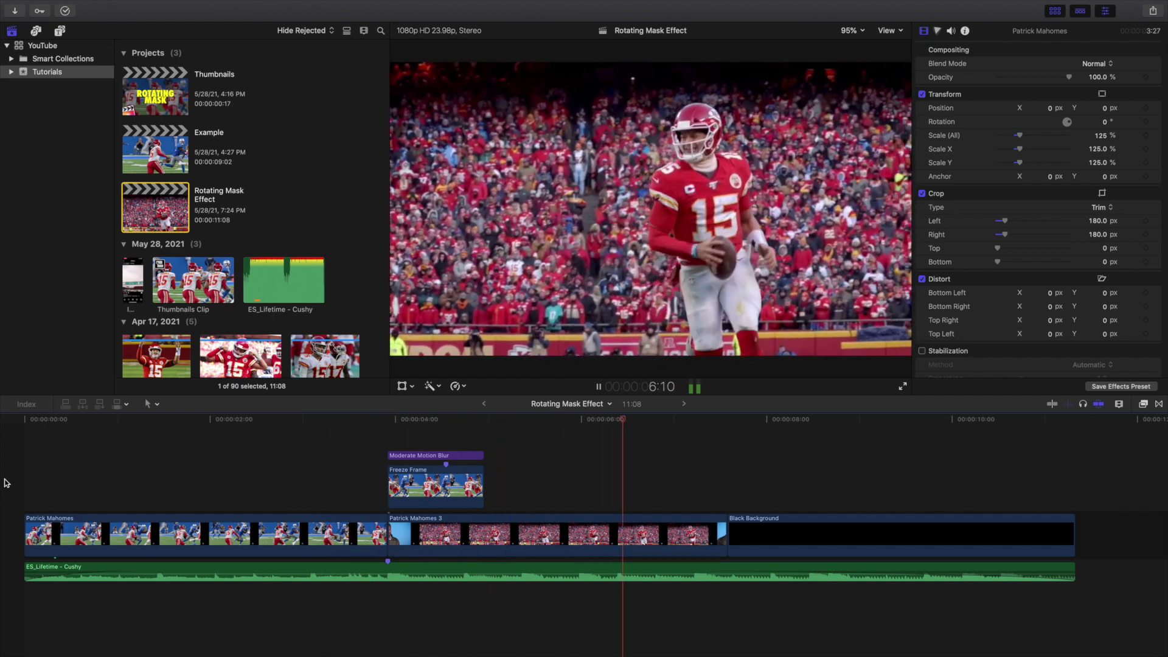
key("Home")
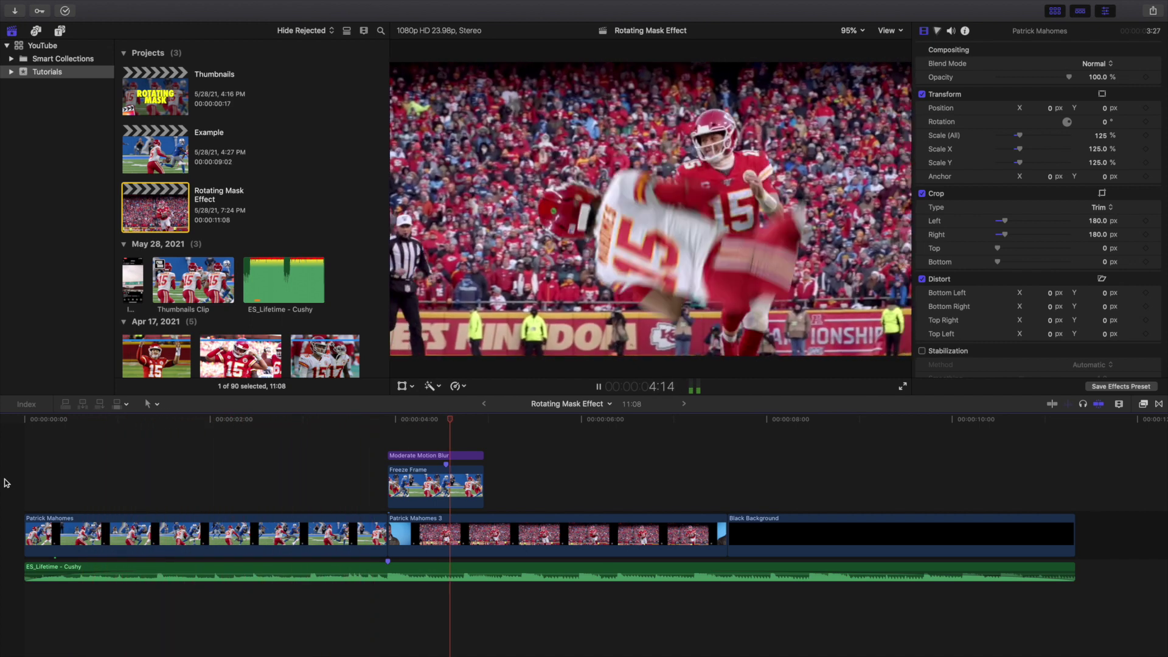
key("space")
key("Home")
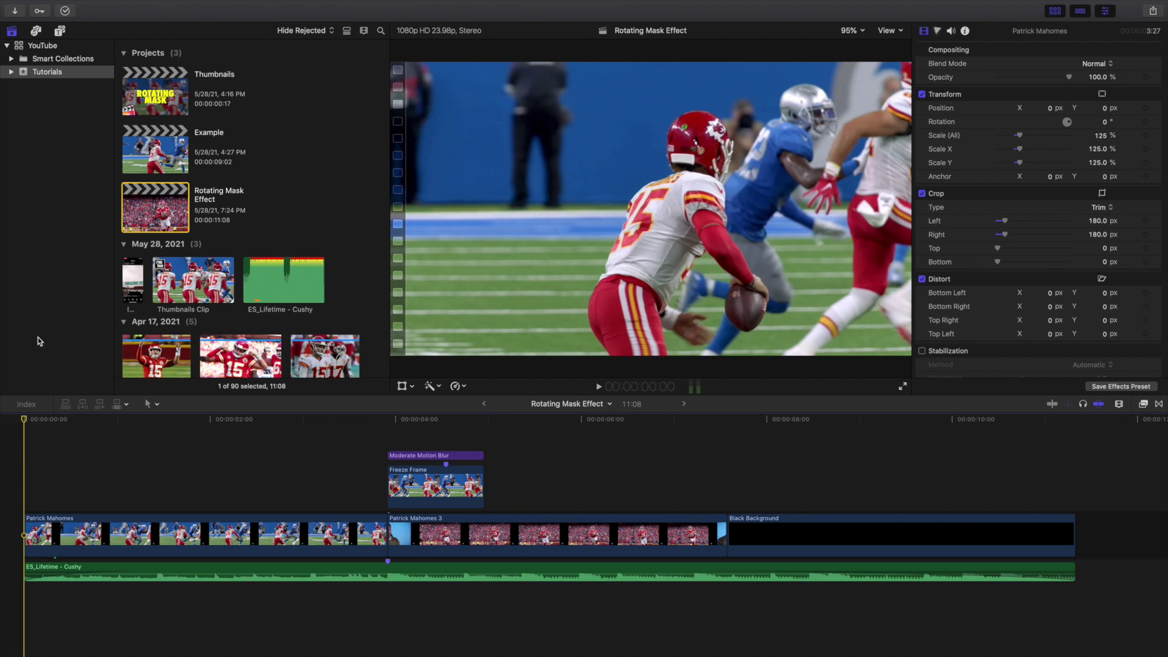
Step: Open the Example project and play it, restarting from the beginning several times
double_click(135, 150)
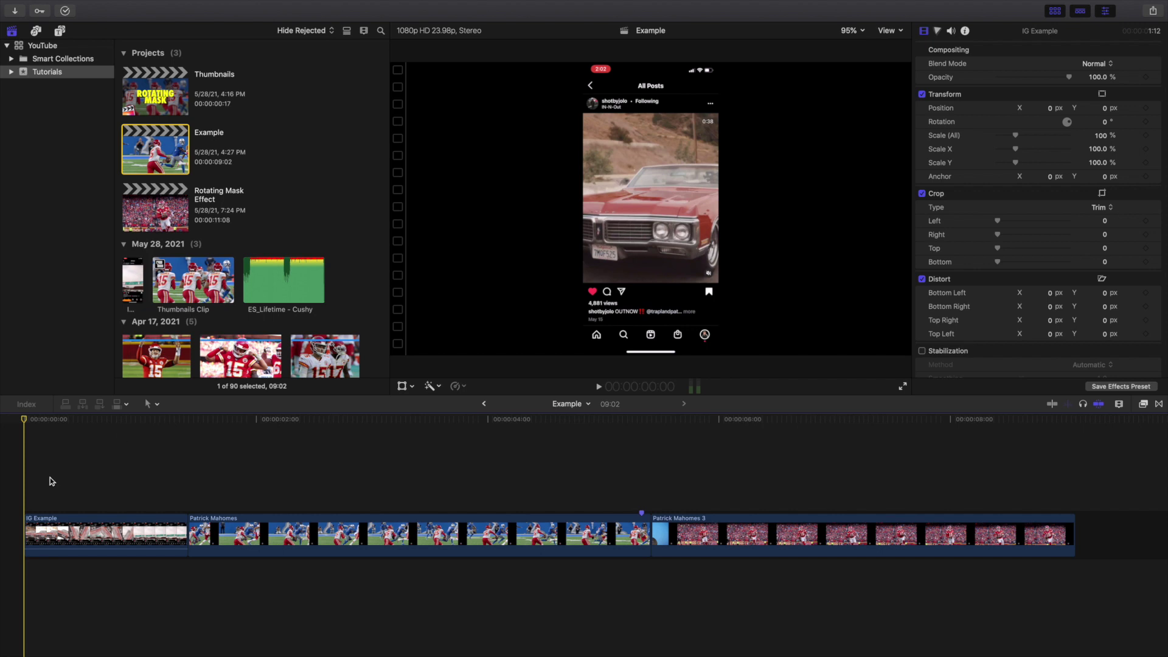
key("space")
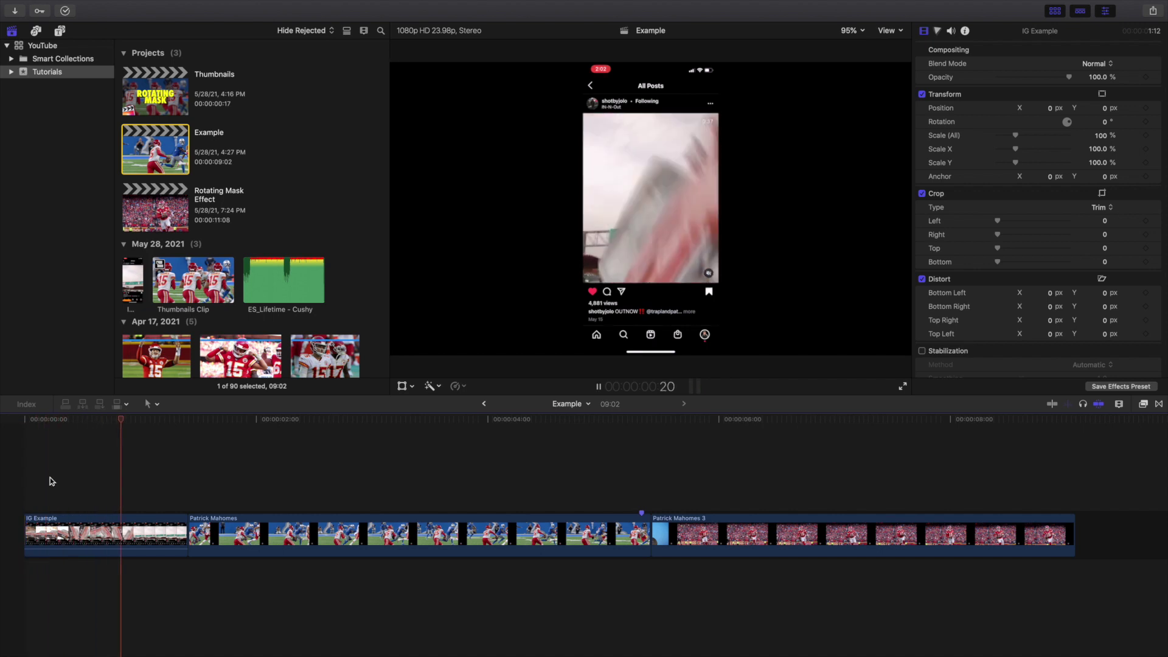
key("Home")
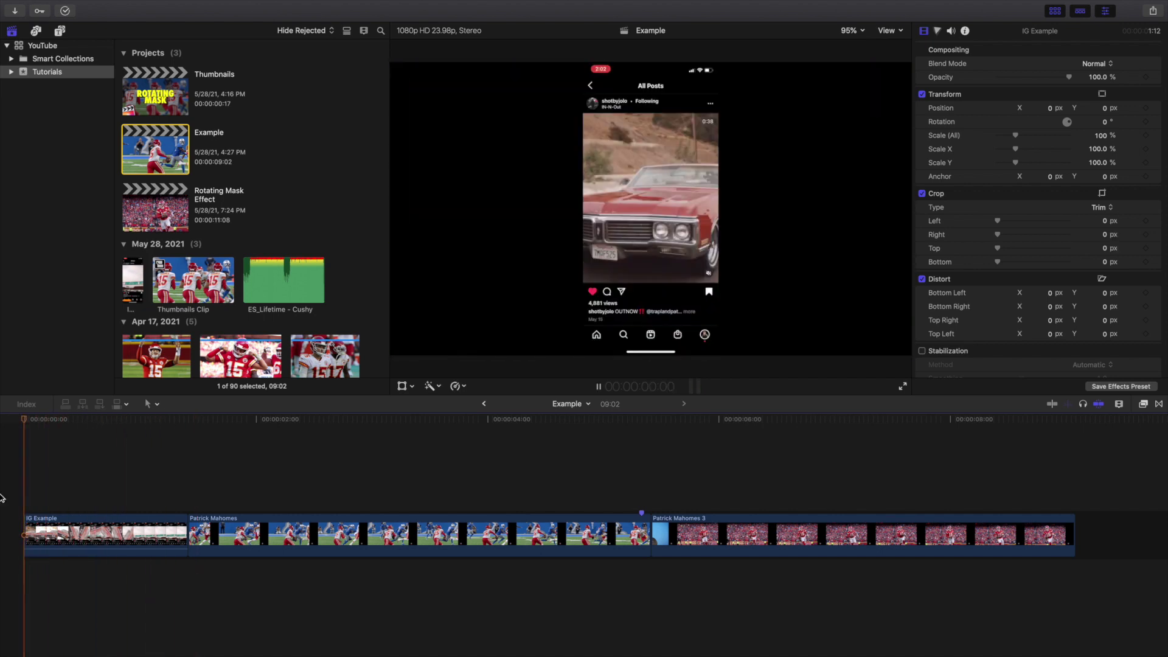
key("Home")
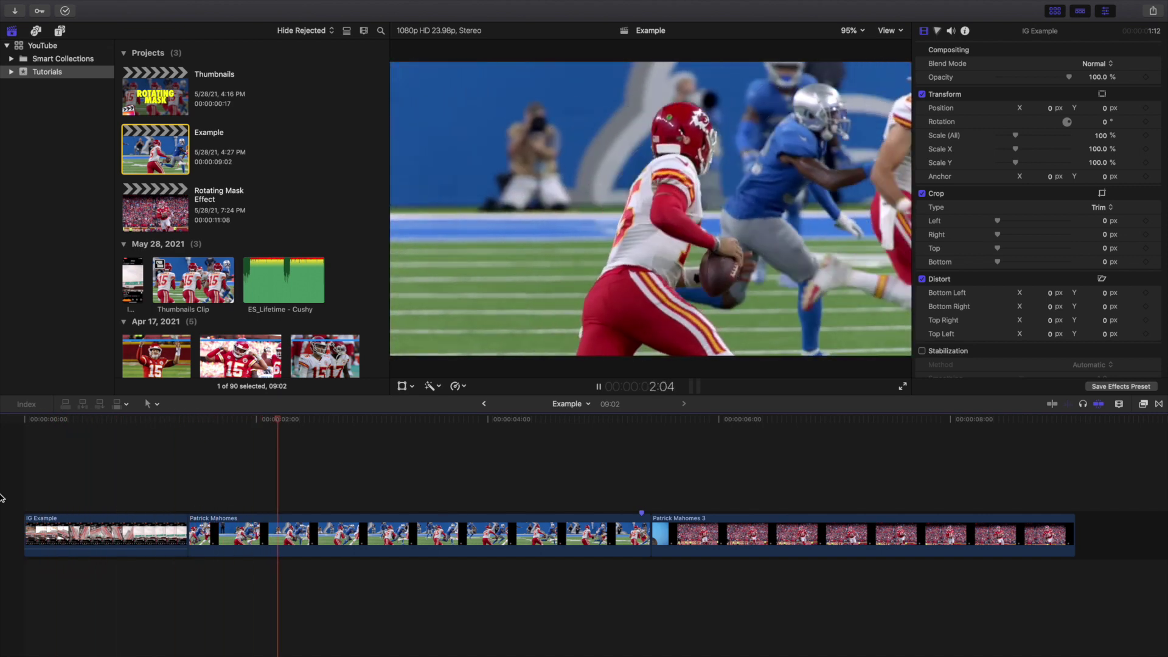
key("Home")
key("space")
key("Home")
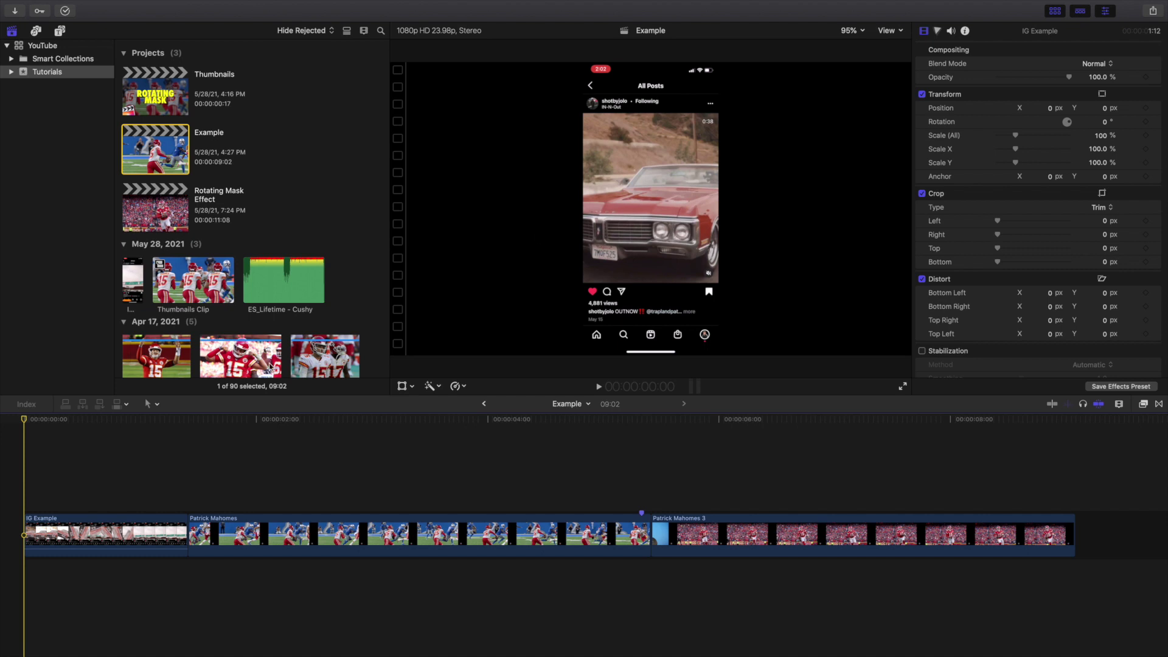
Step: Play the Example project through again and stop back at its start
key("space")
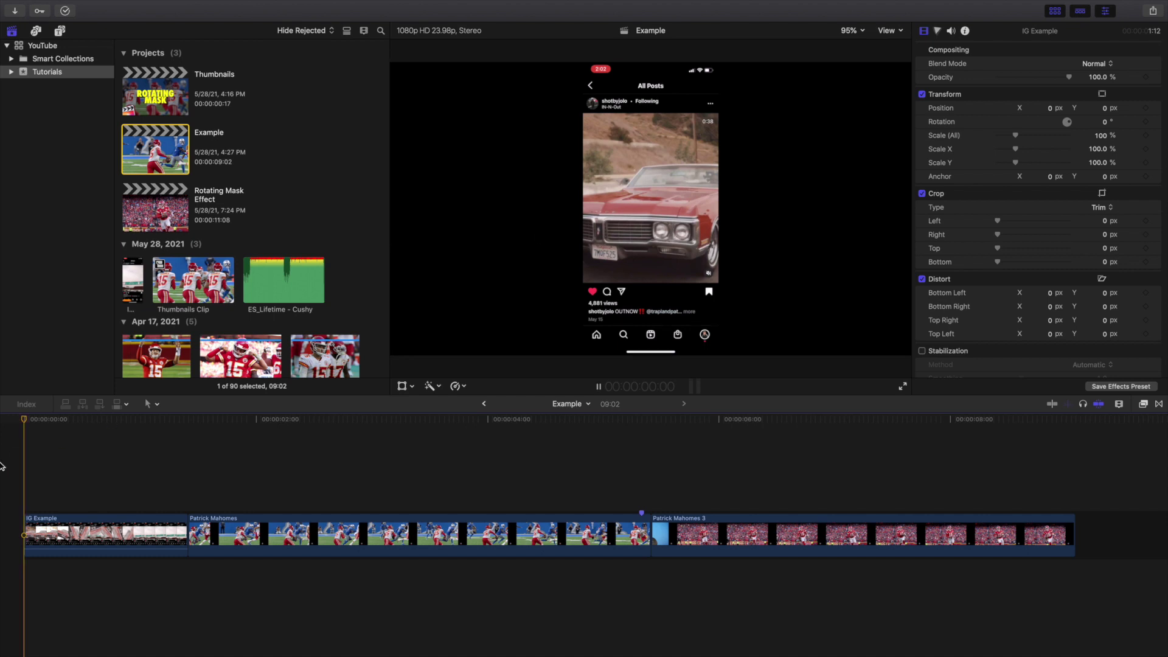
key("Home")
key("space")
key("Home")
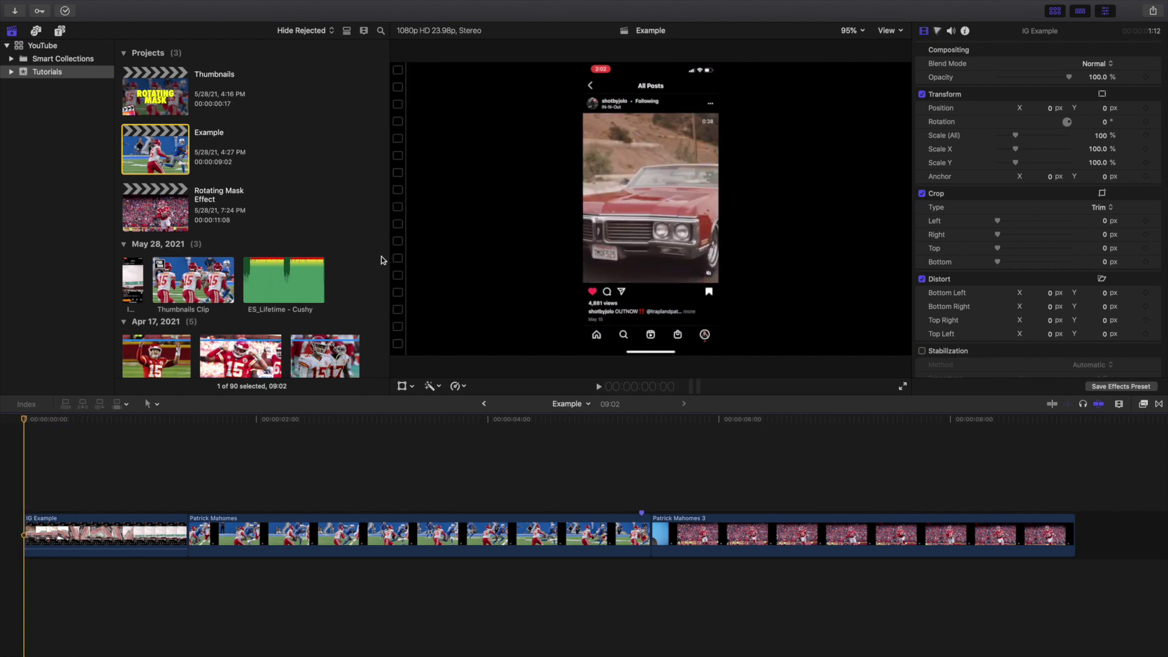
key("space")
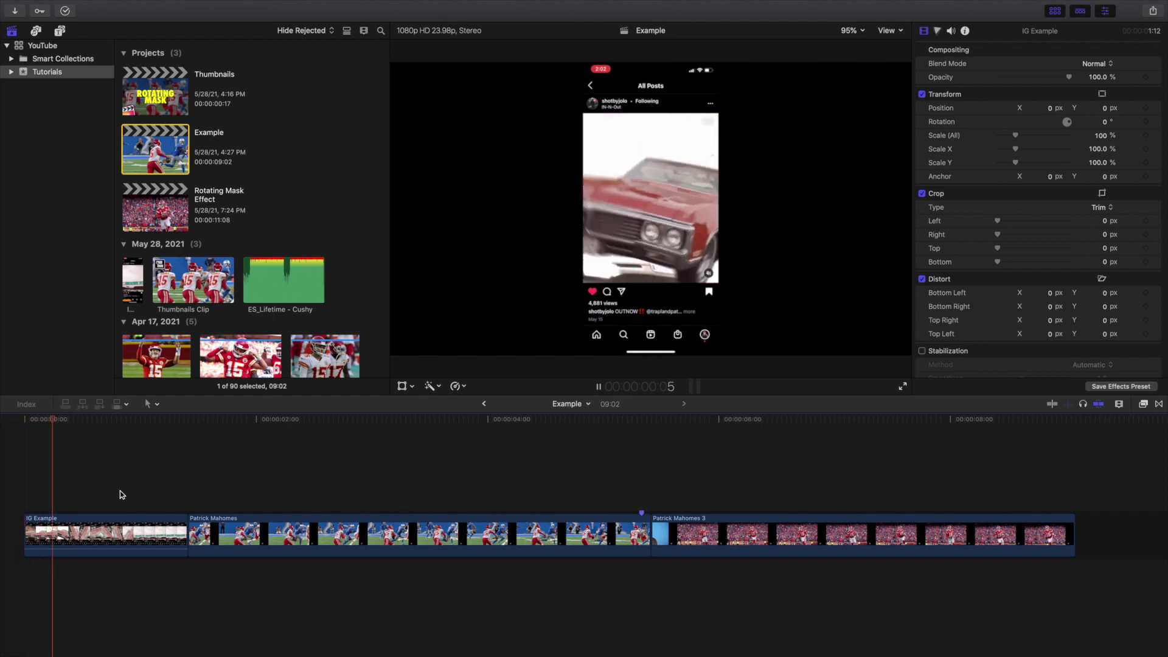
key("space")
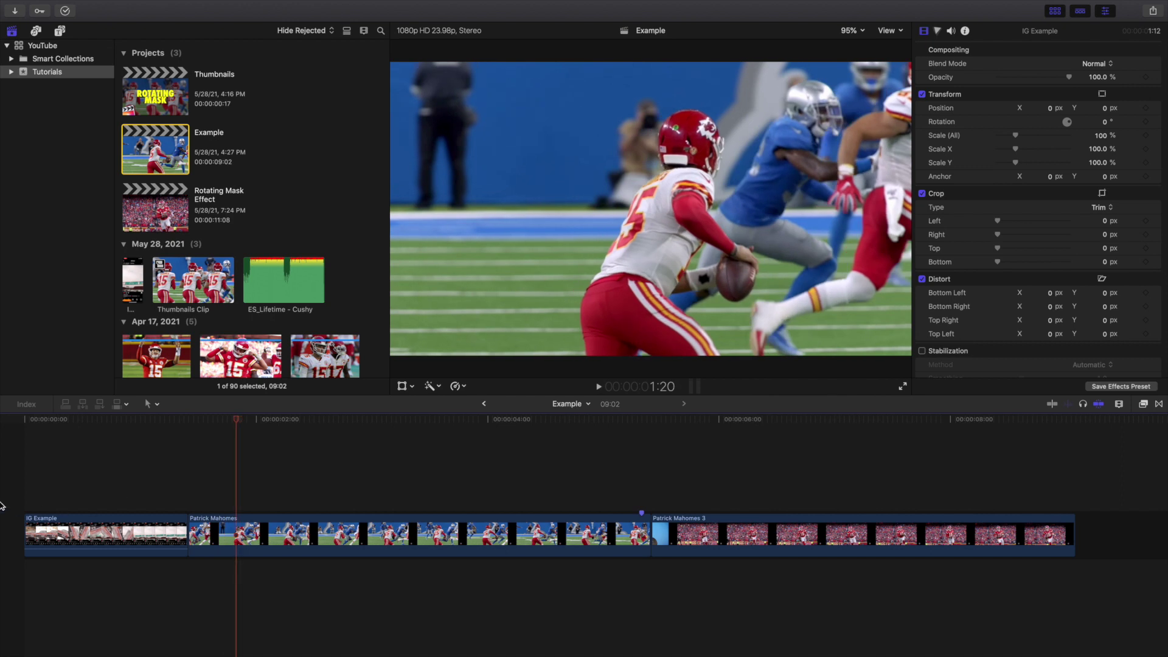
key("Home")
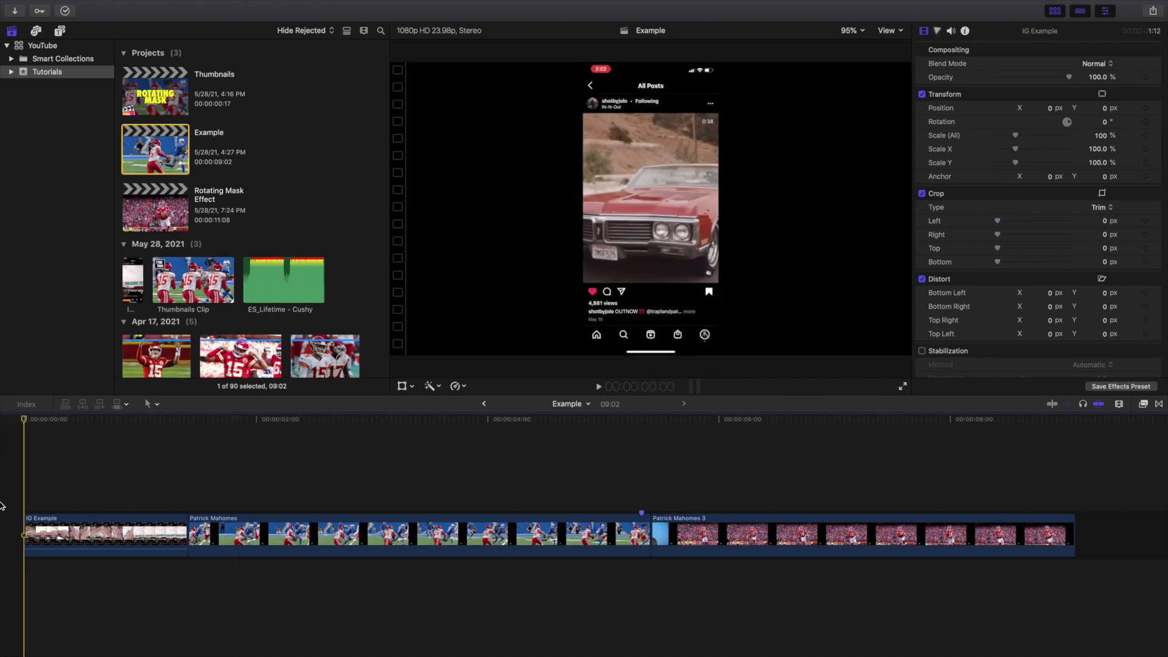
scroll(417, 564, "right", 5)
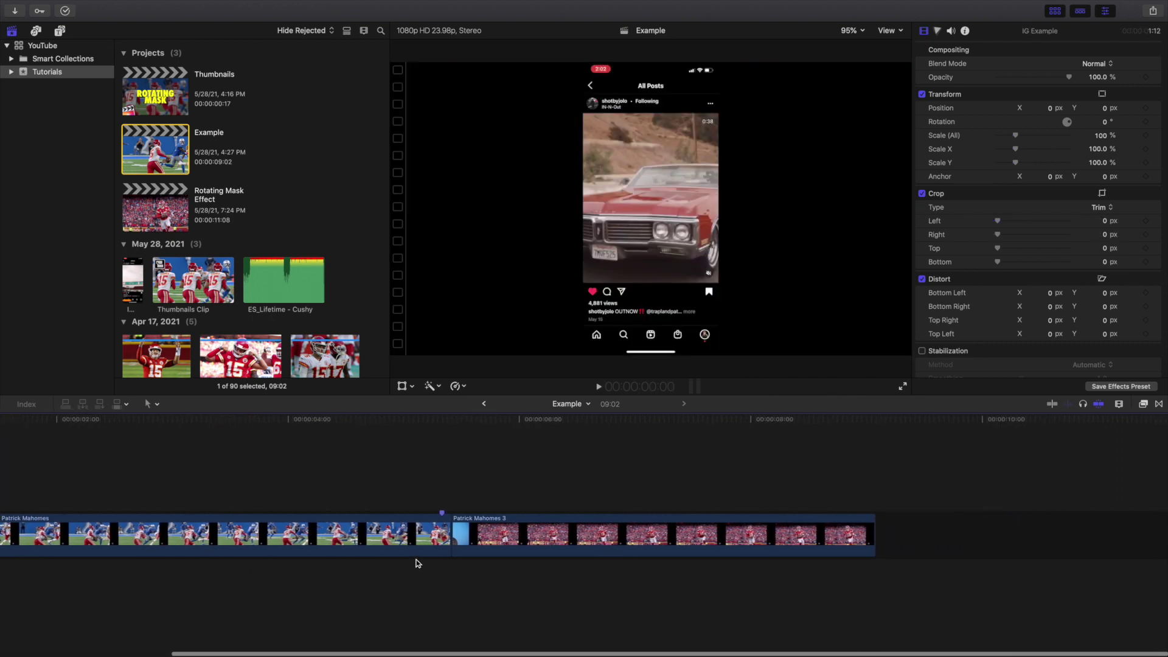
Step: Zoom in on the cut and trim one frame off the Patrick Mahomes clip's end
left_click(441, 495)
key("super+equal")
scroll(440, 494, "right", 3)
left_click(323, 499)
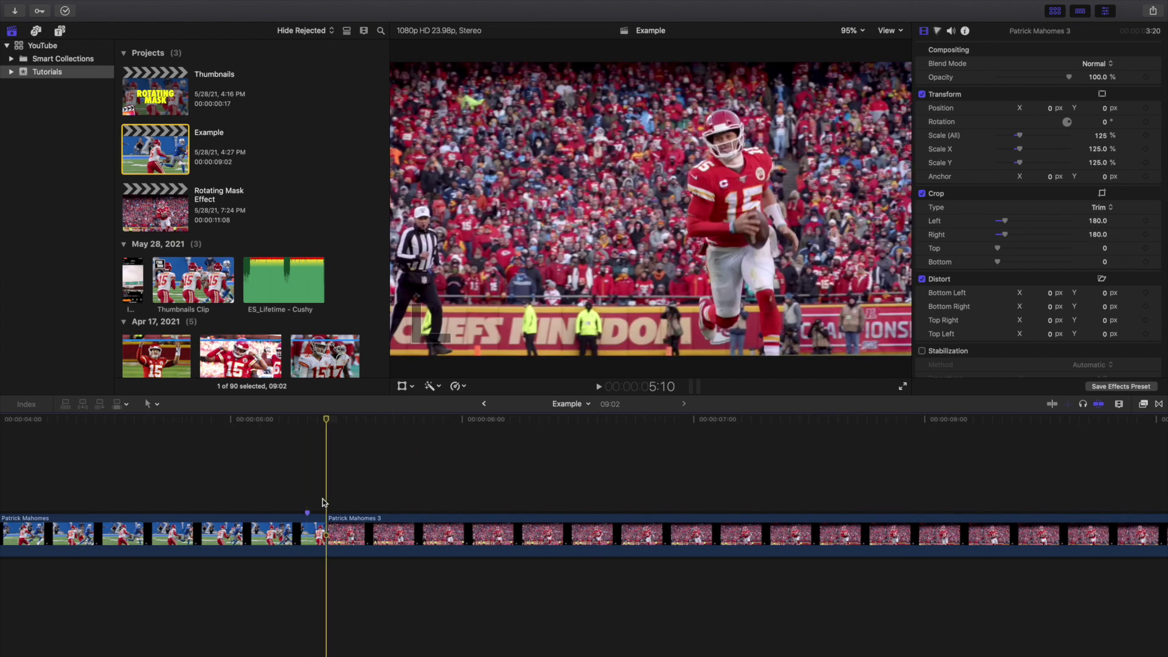
key("Left")
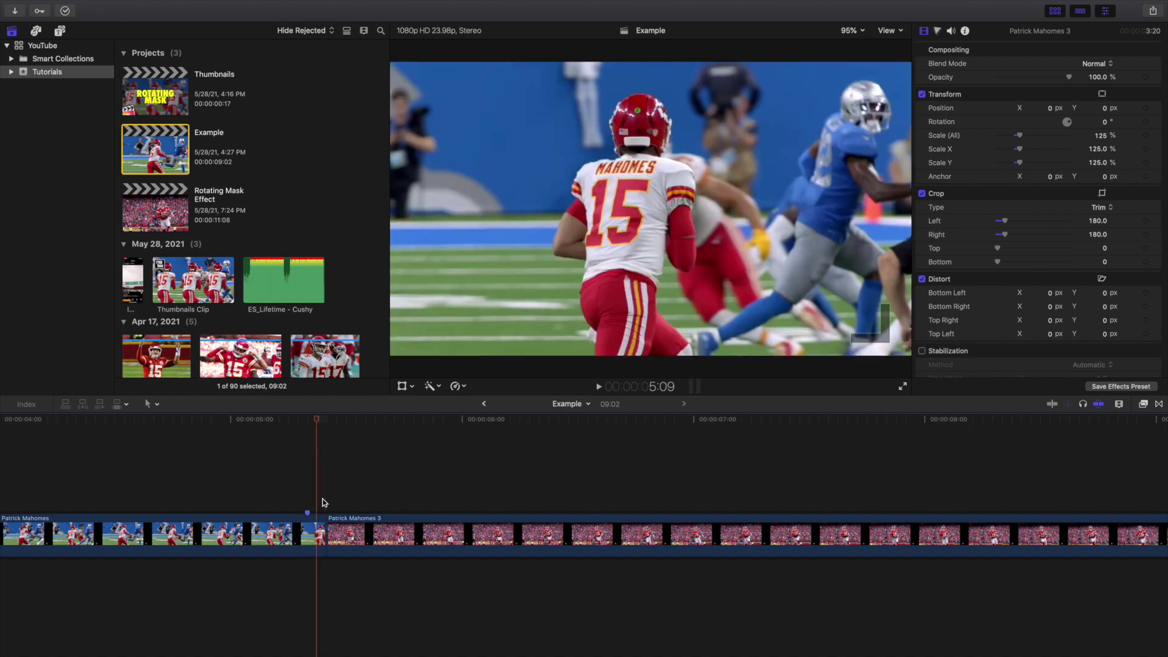
left_click_drag(310, 514, 311, 506)
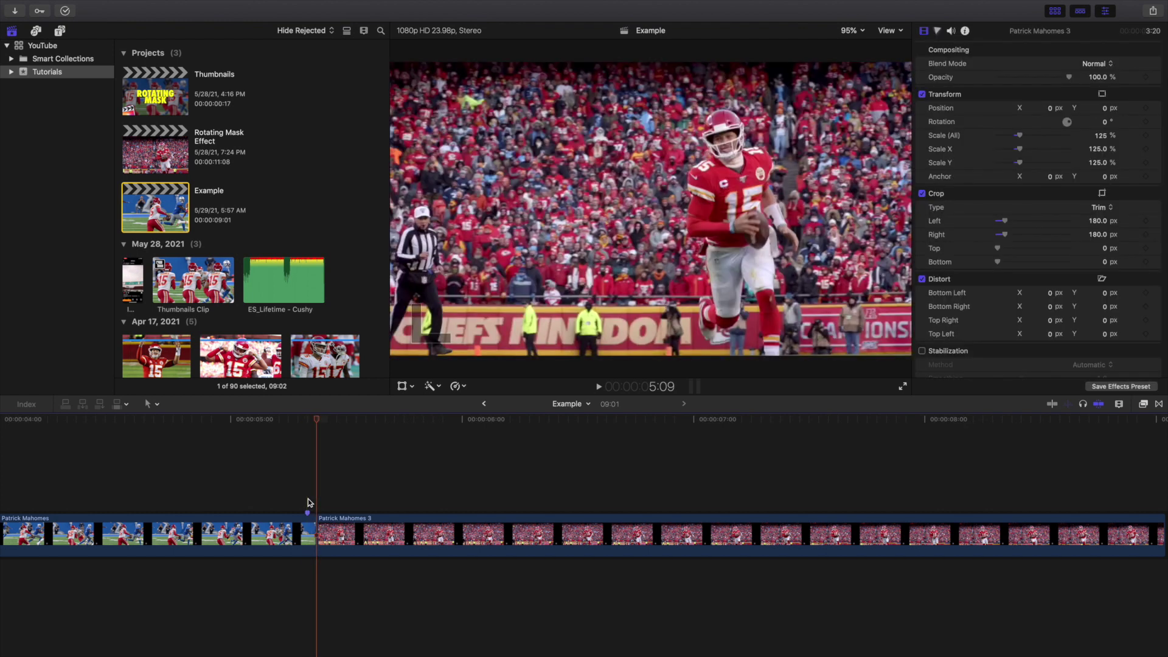
left_click(309, 502)
Step: Duplicate the Patrick Mahomes clip as a connected copy above and freeze its last frame
left_click(286, 530)
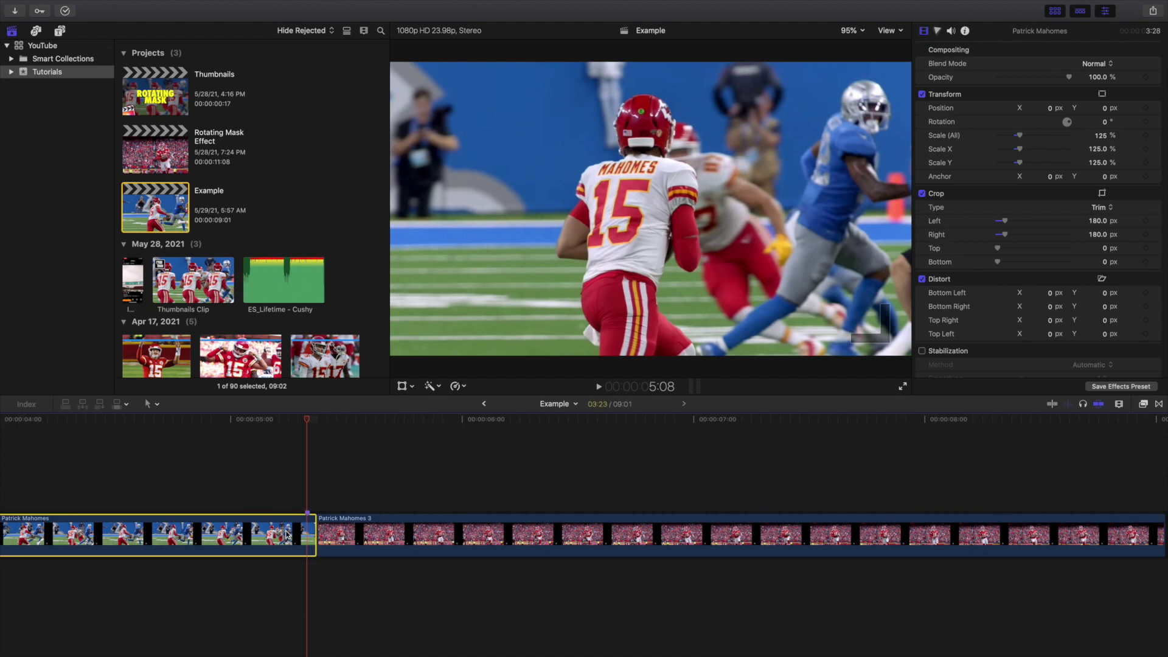
left_click_drag(293, 534, 299, 480)
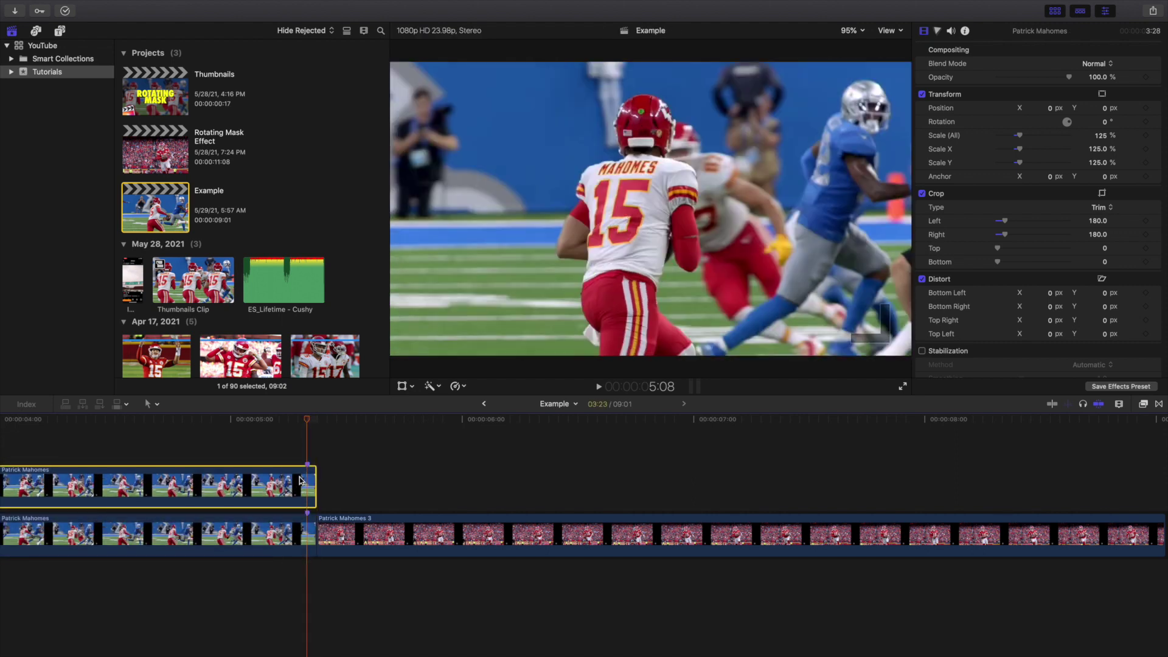
scroll(300, 480, "left", 2)
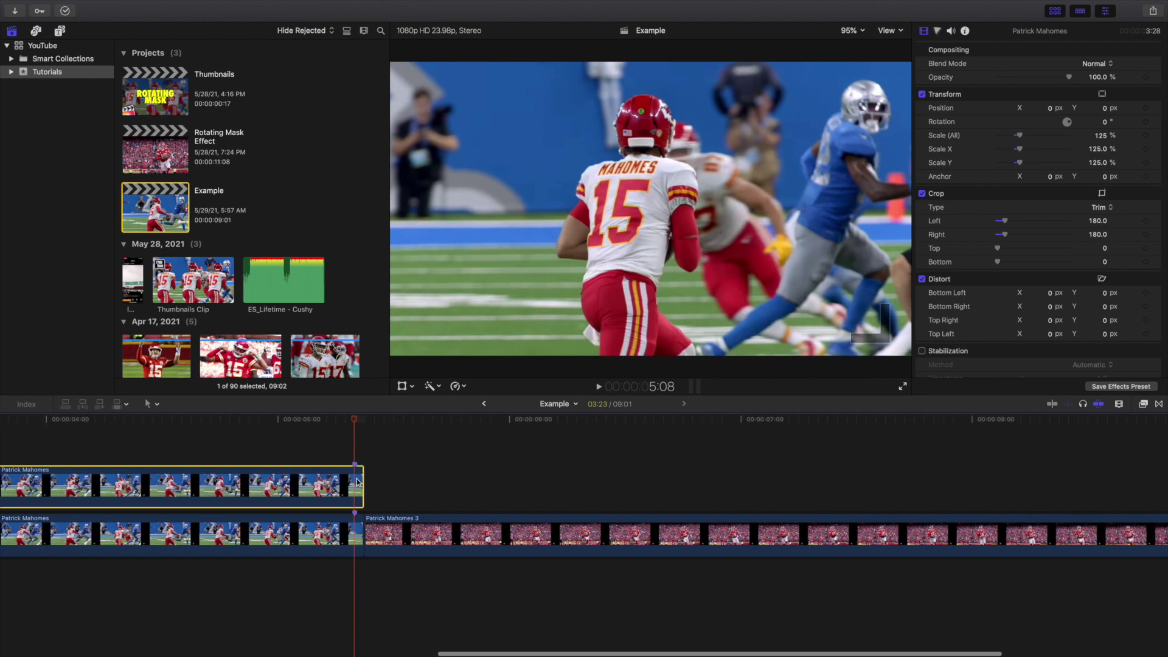
key("super+v")
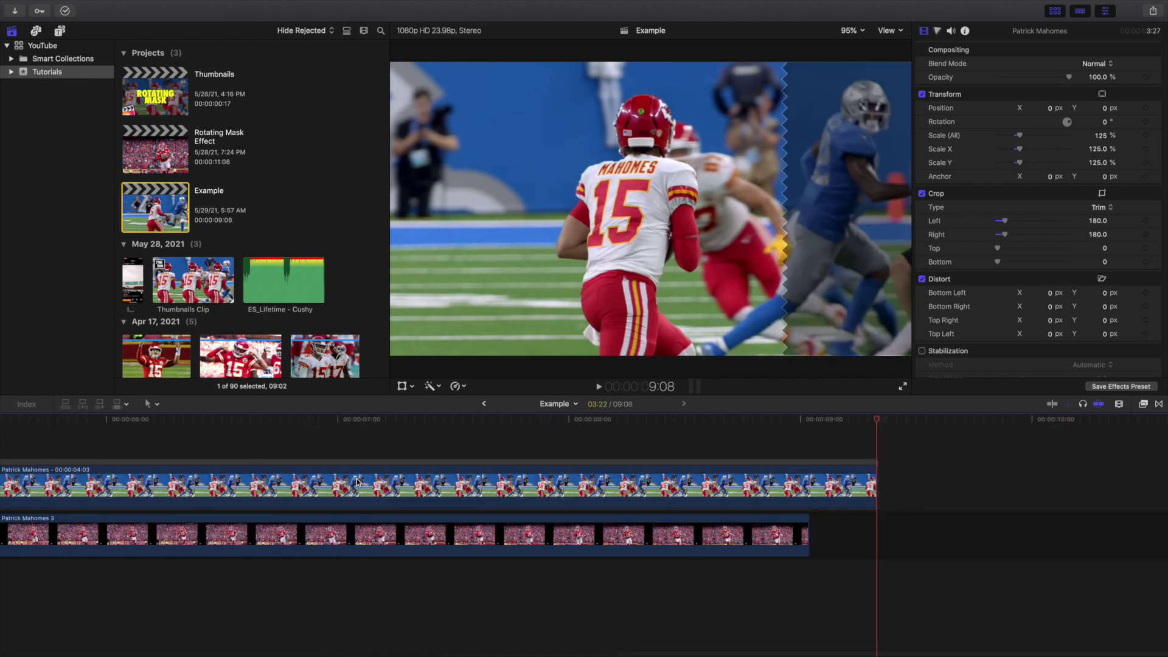
scroll(223, 484, "left", 4)
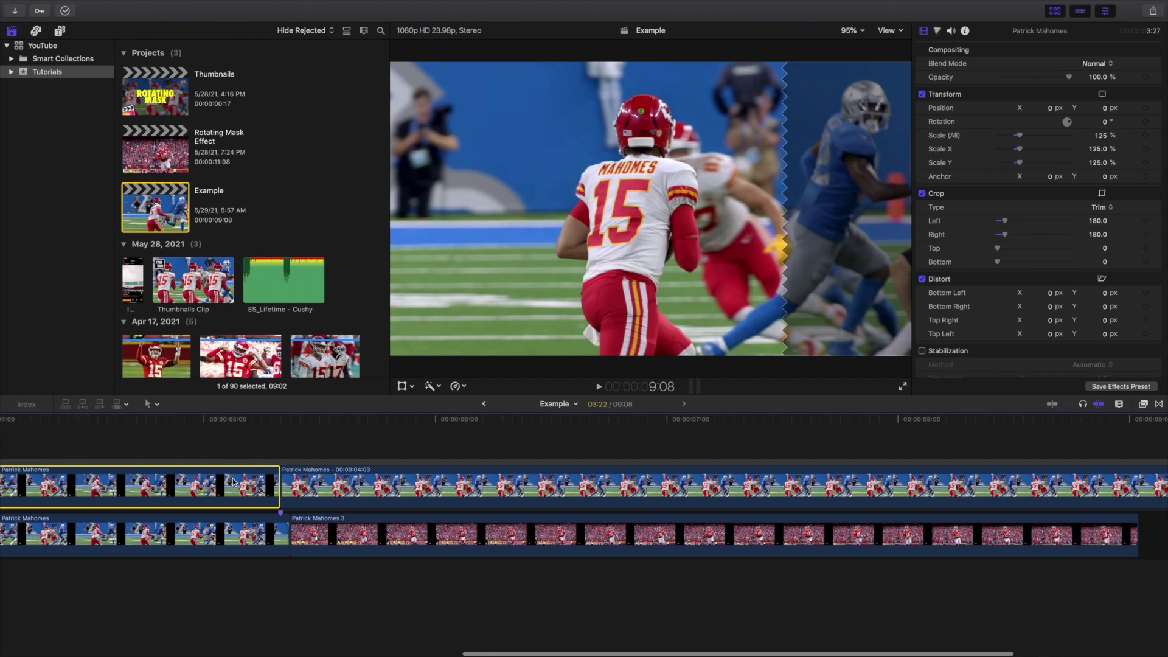
Step: Rename the held-frame clip to 'Freeze Frame'
right_click(314, 481)
left_click(331, 496)
key("BackSpace")
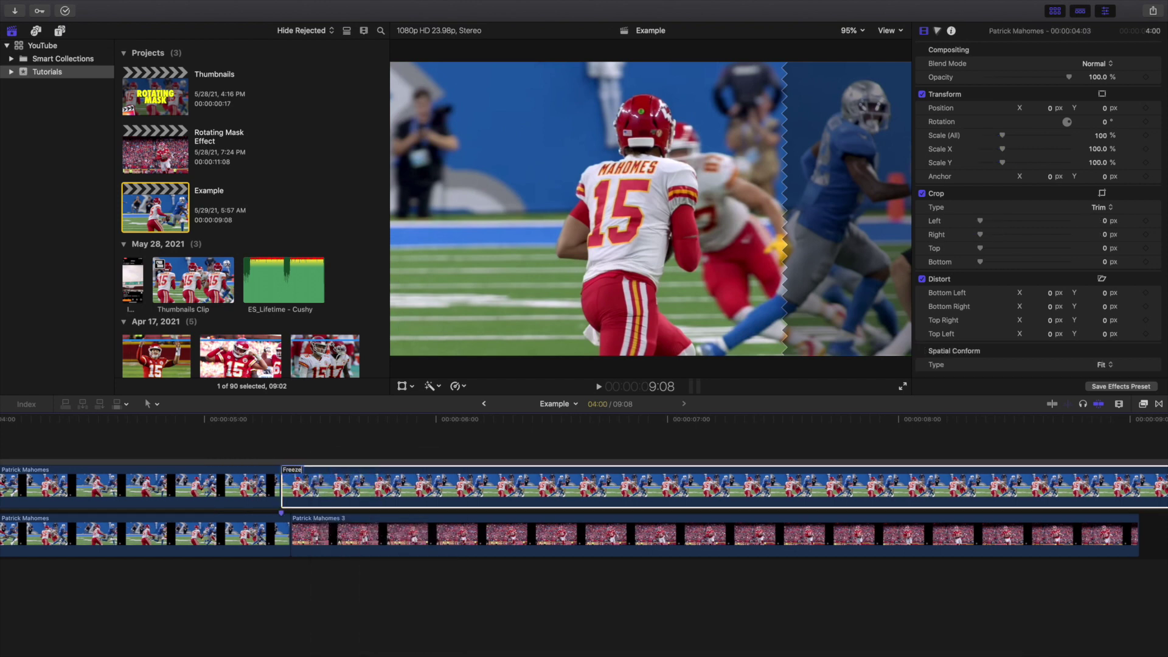
key("Return")
Step: Separate Freeze Frame into its own connected clip and select it to show its properties
right_click(321, 488)
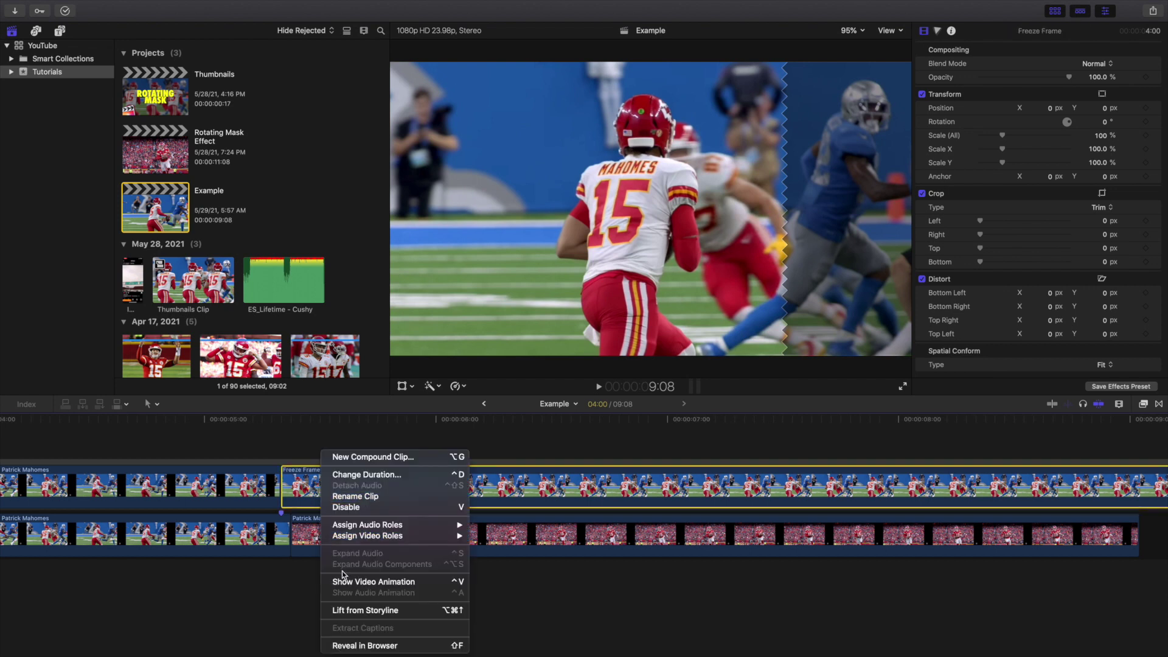
left_click(362, 610)
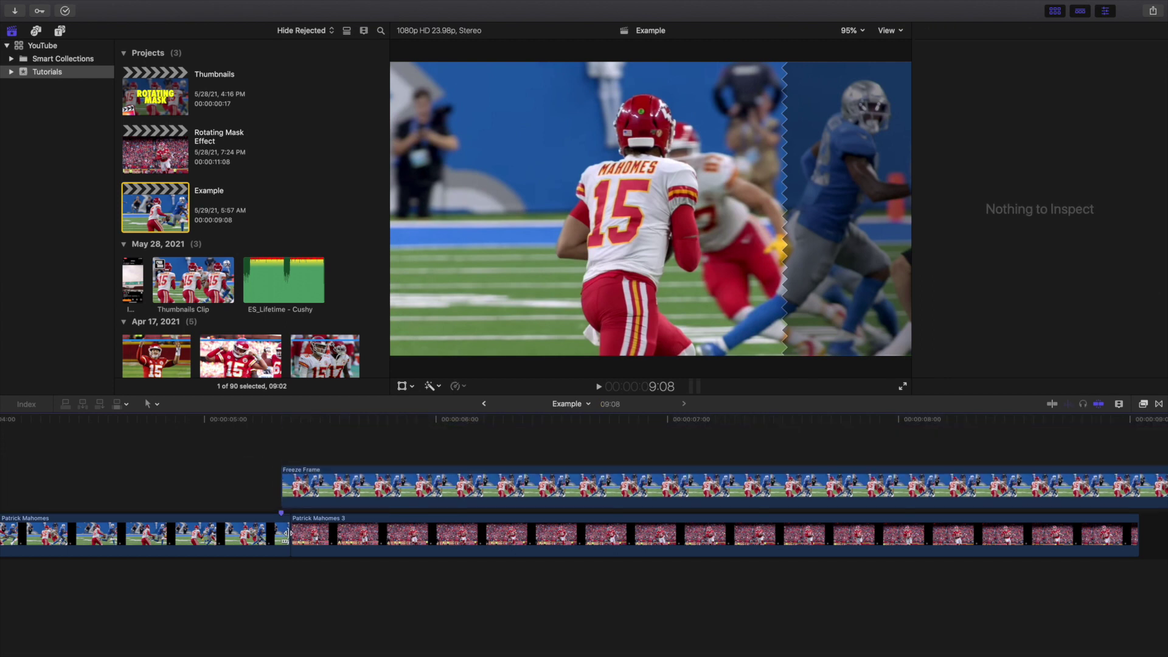
left_click(298, 484)
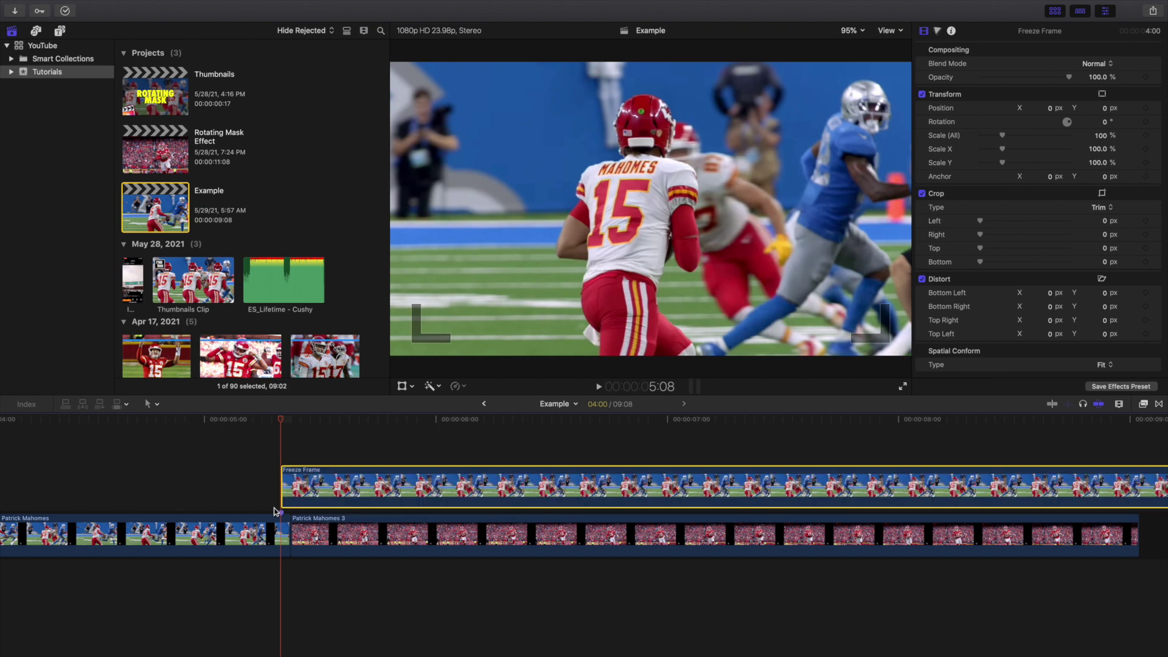
Step: End the first clip at the freeze frame's start and set the freeze frame duration to 1:01 (25)
key("Left")
key("Right")
left_click_drag(285, 523, 275, 523)
left_click(306, 487)
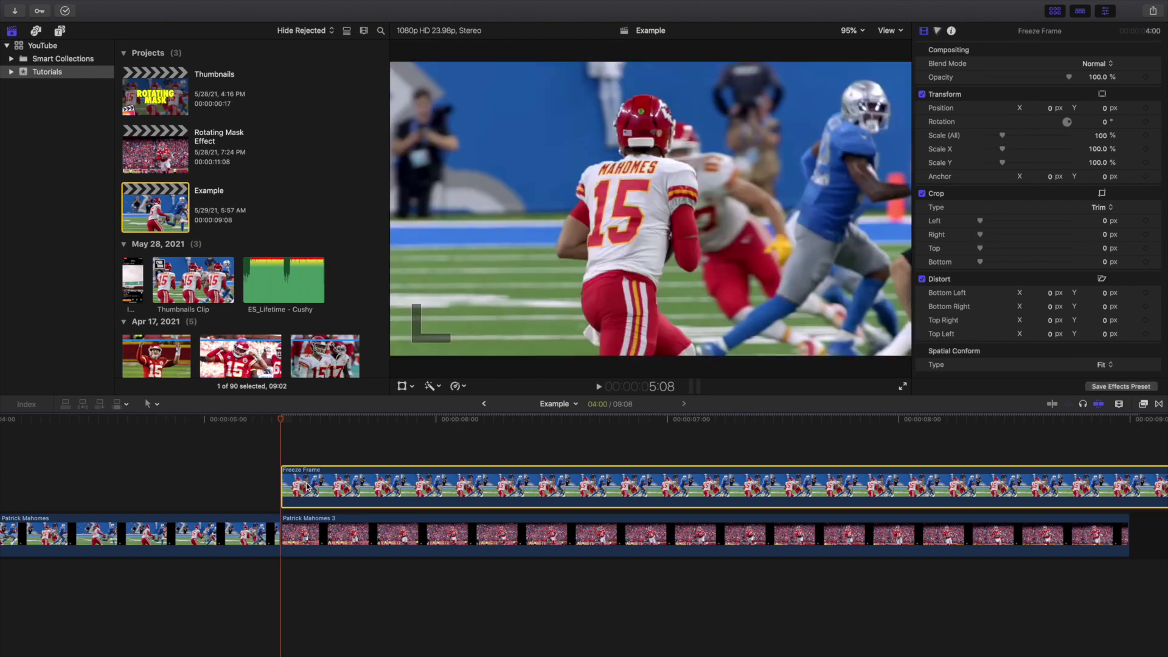
key("ctrl+d")
type("25")
key("Return")
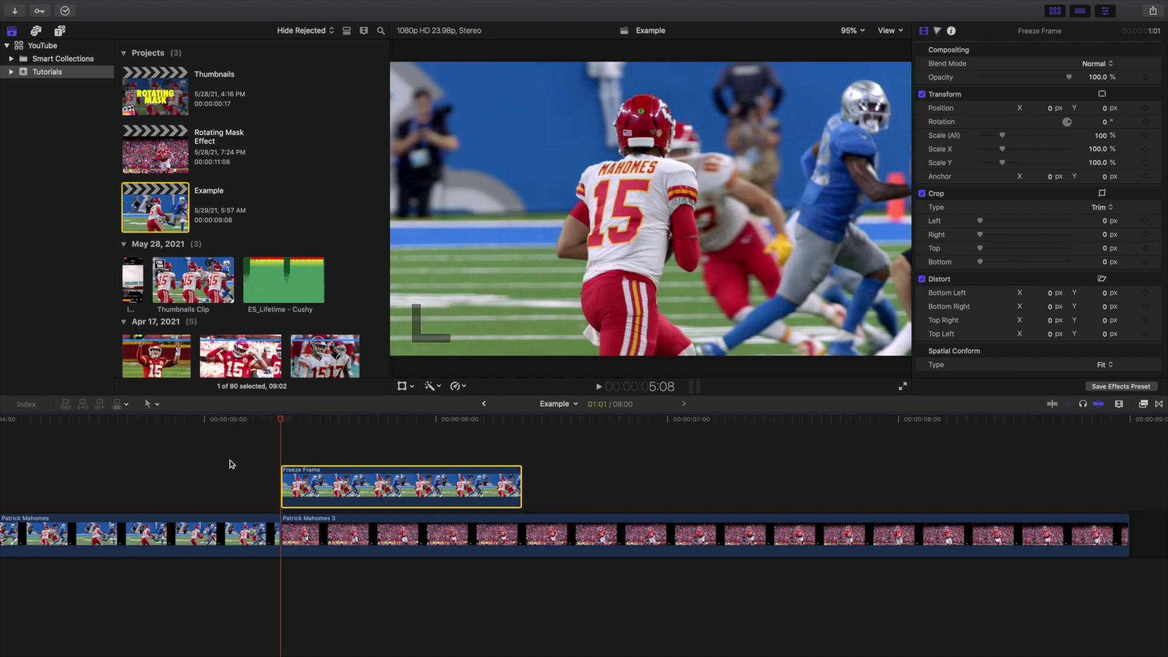
left_click(281, 451)
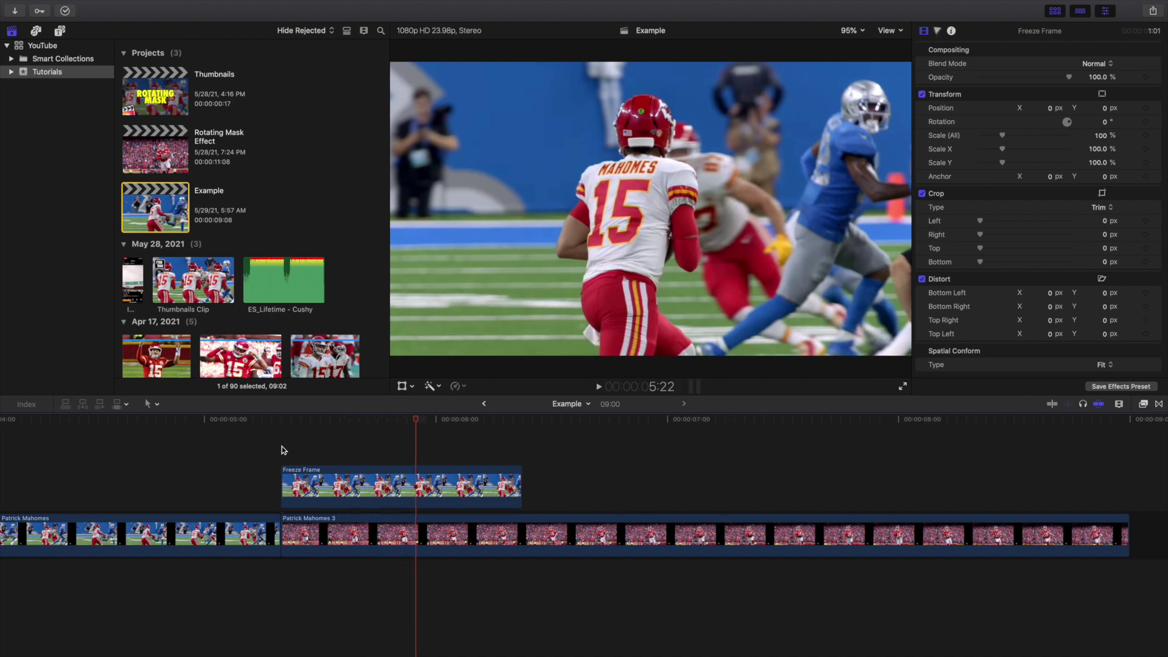
Step: Test-split the freeze frame at the playhead, inspect both halves, then undo the split
scroll(334, 468, "right", 3)
left_click(343, 481)
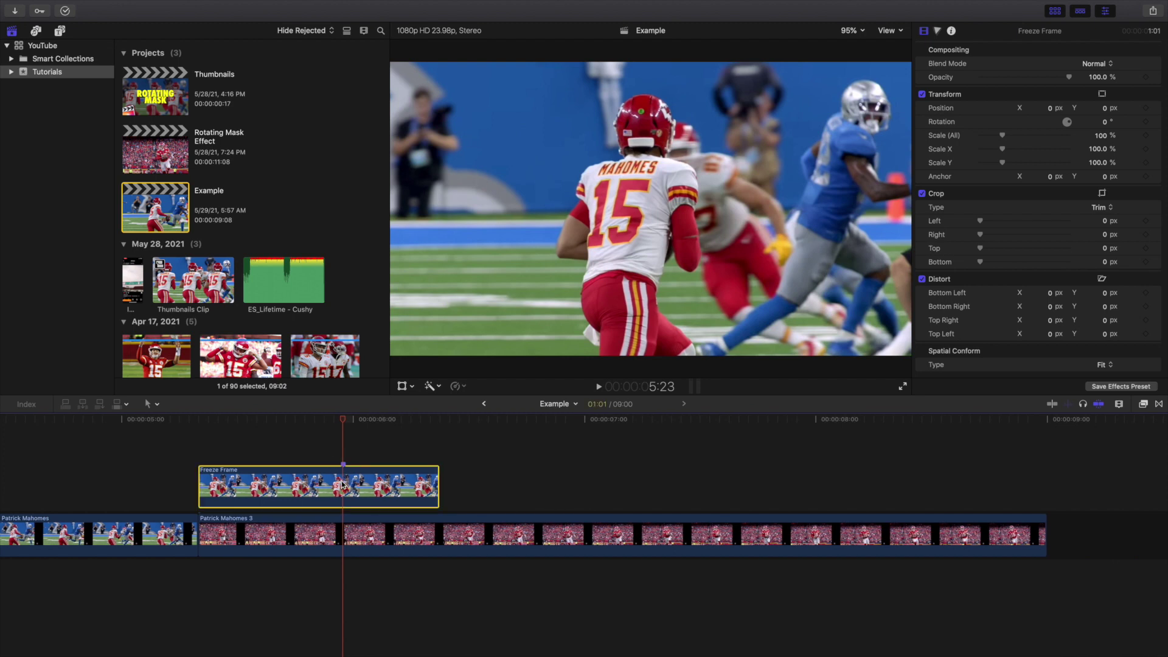
key("super+b")
left_click(384, 489)
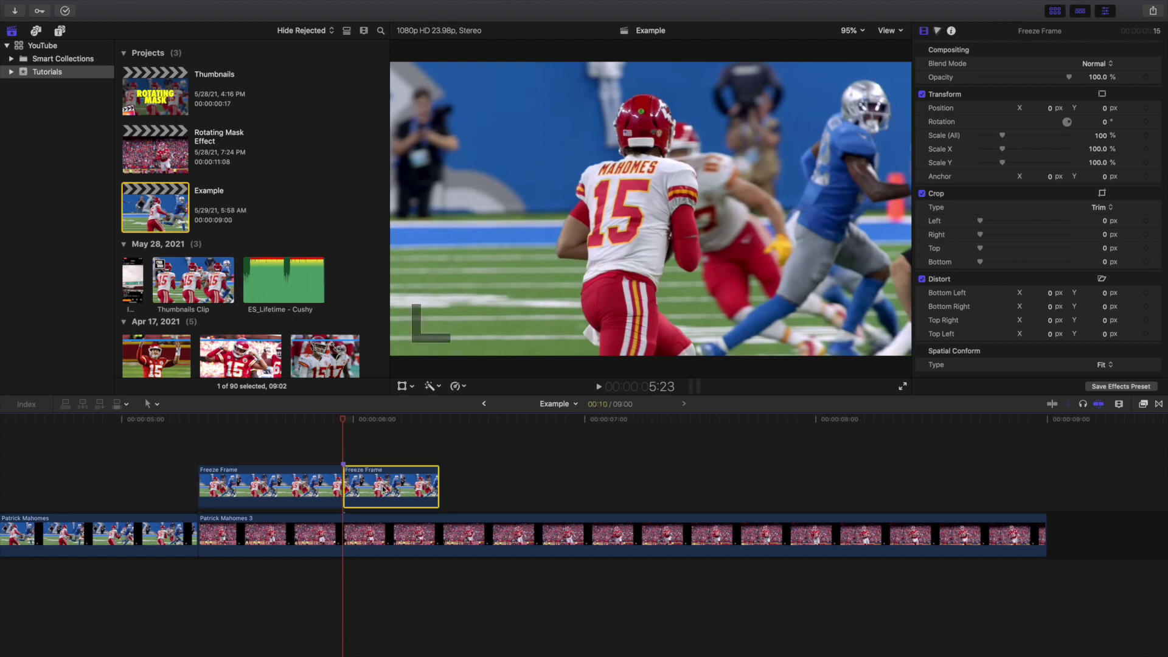
left_click(315, 486)
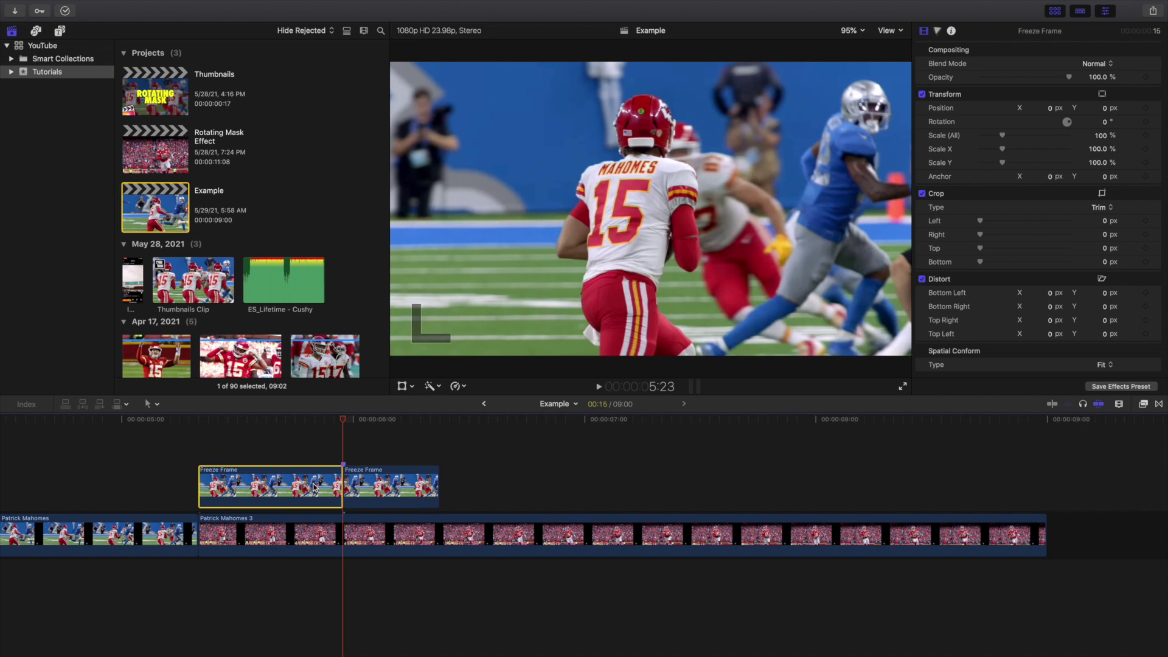
key("super+z")
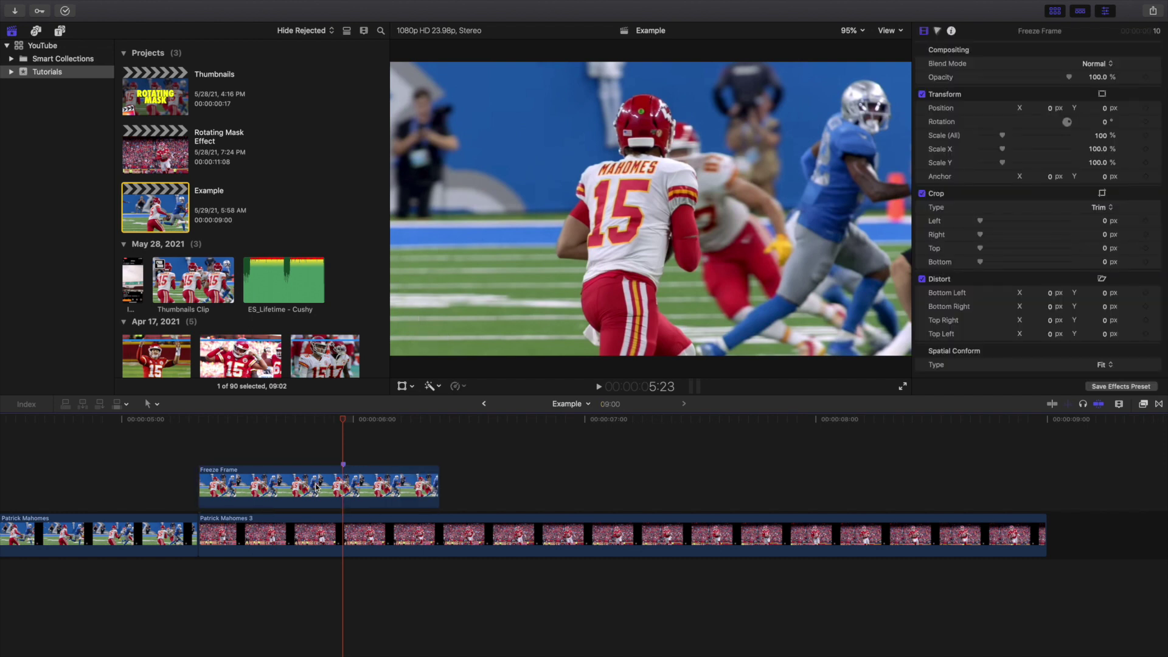
Step: Select the freeze frame and preview the viewer at 50% before returning it to Fit
left_click(313, 484)
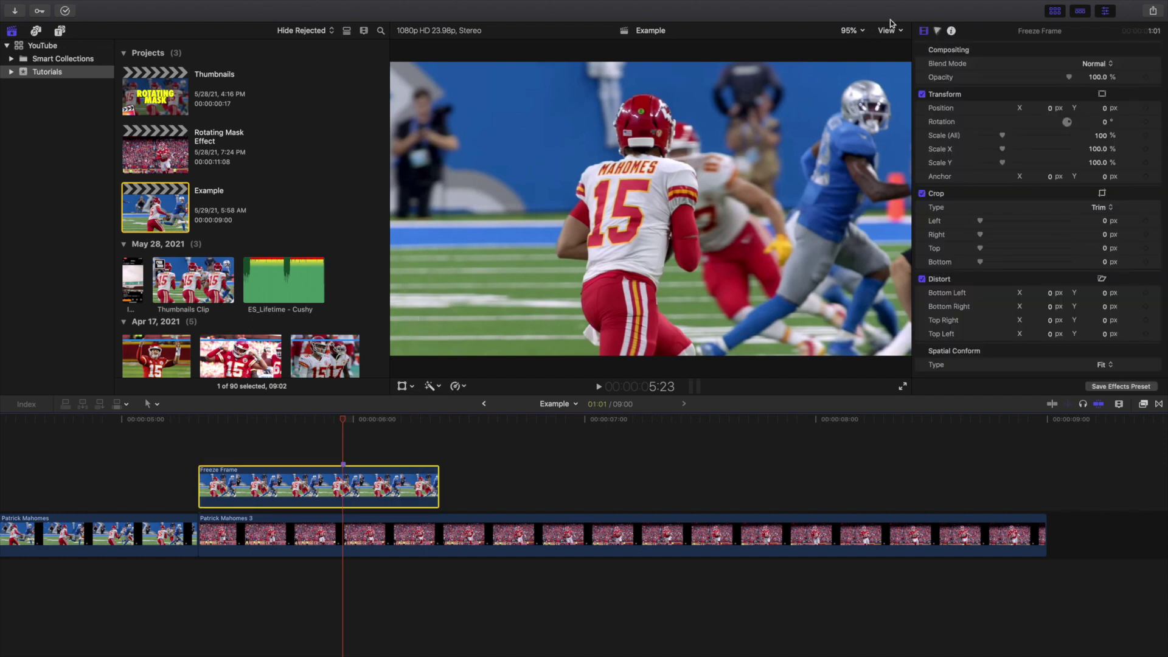
left_click(850, 32)
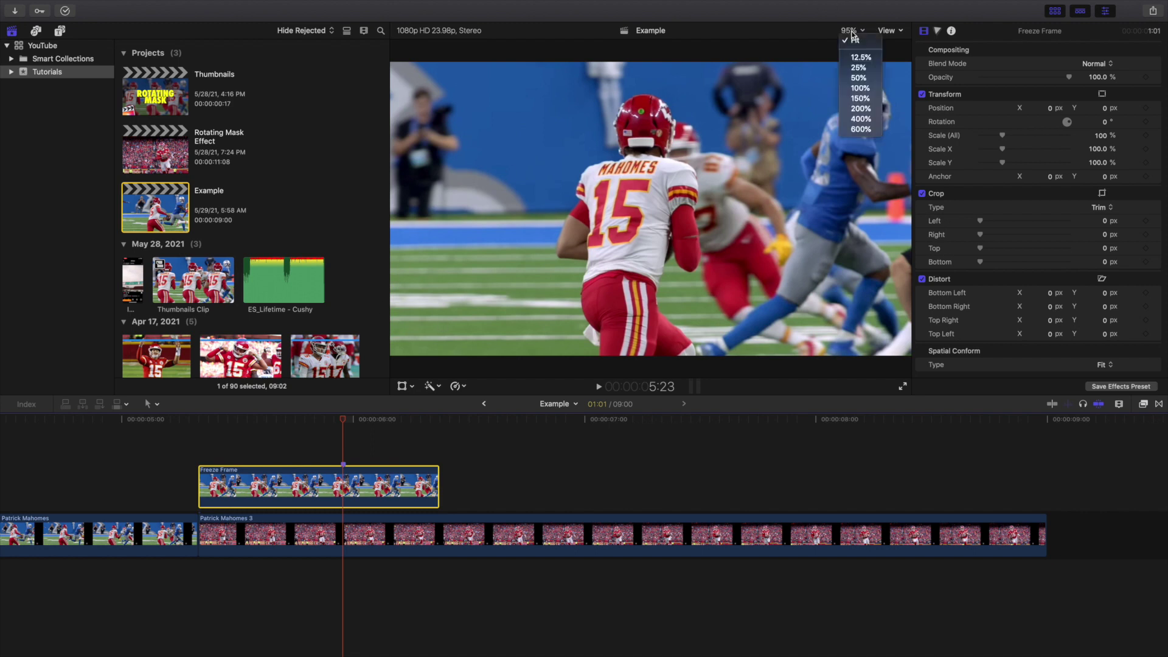
left_click(854, 77)
left_click(849, 31)
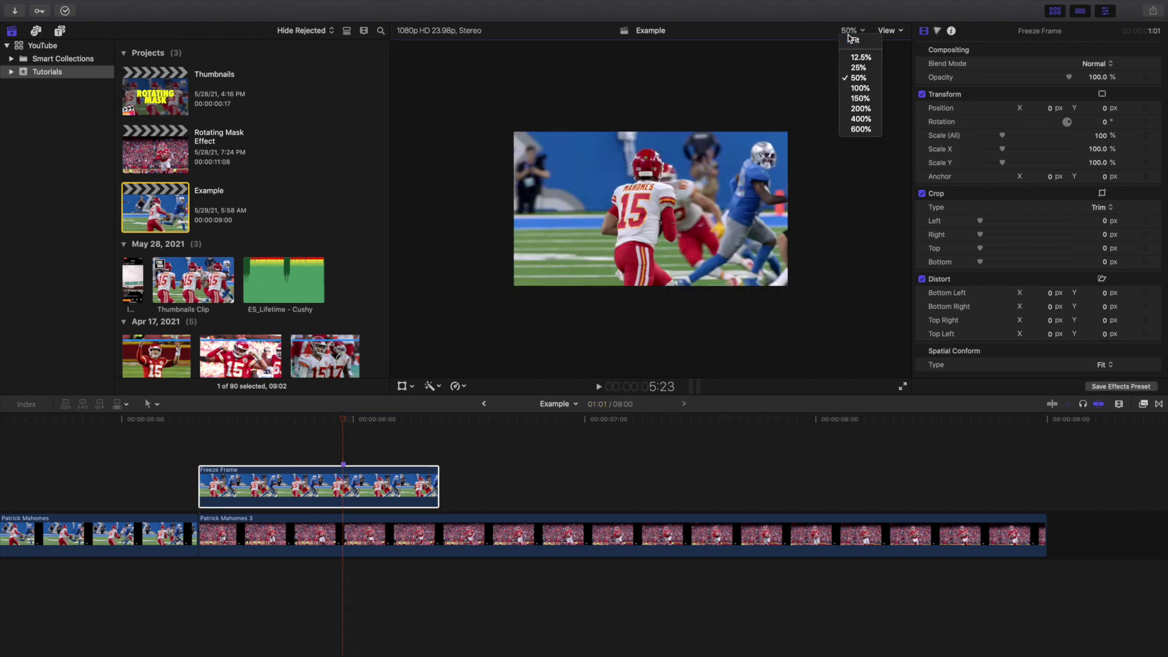
left_click(857, 44)
Step: Apply the Draw Mask effect from the Masks category to the Freeze Frame clip
left_click(338, 480)
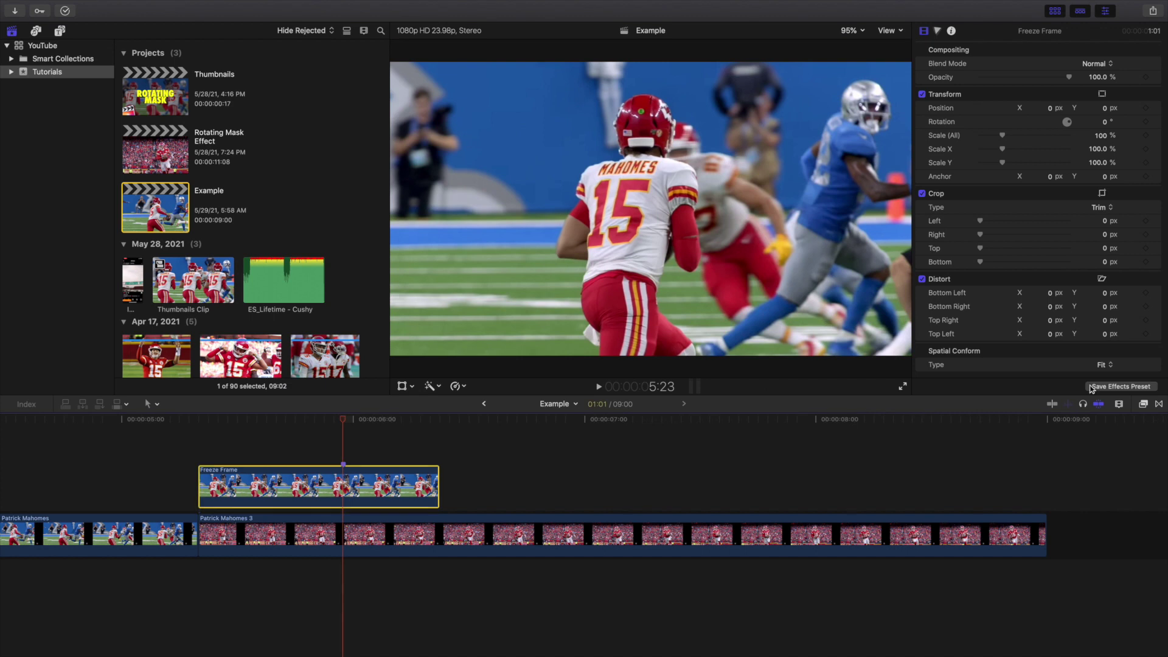
left_click(1148, 404)
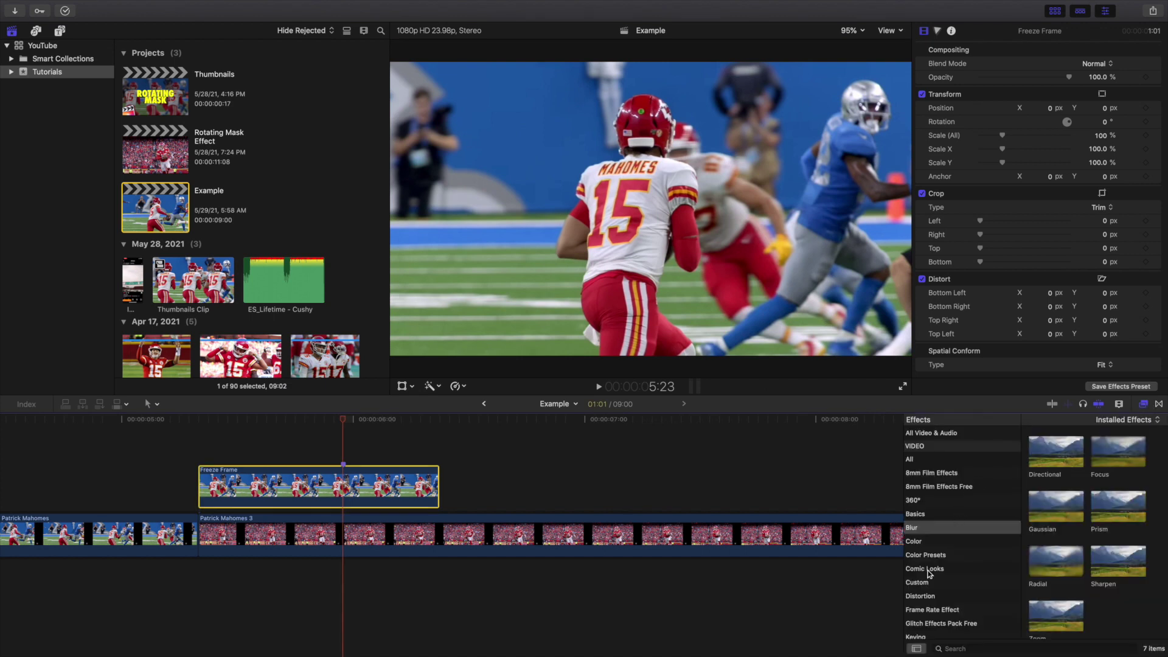
scroll(929, 575, "down", 5)
left_click(915, 601)
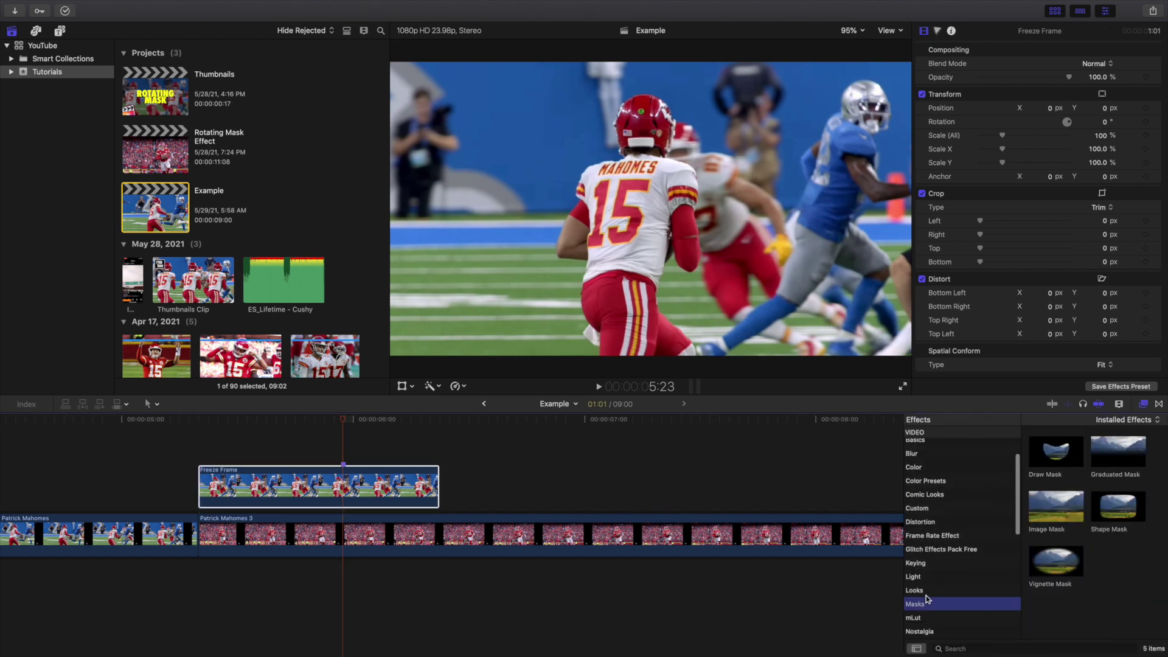
left_click_drag(1040, 468, 394, 481)
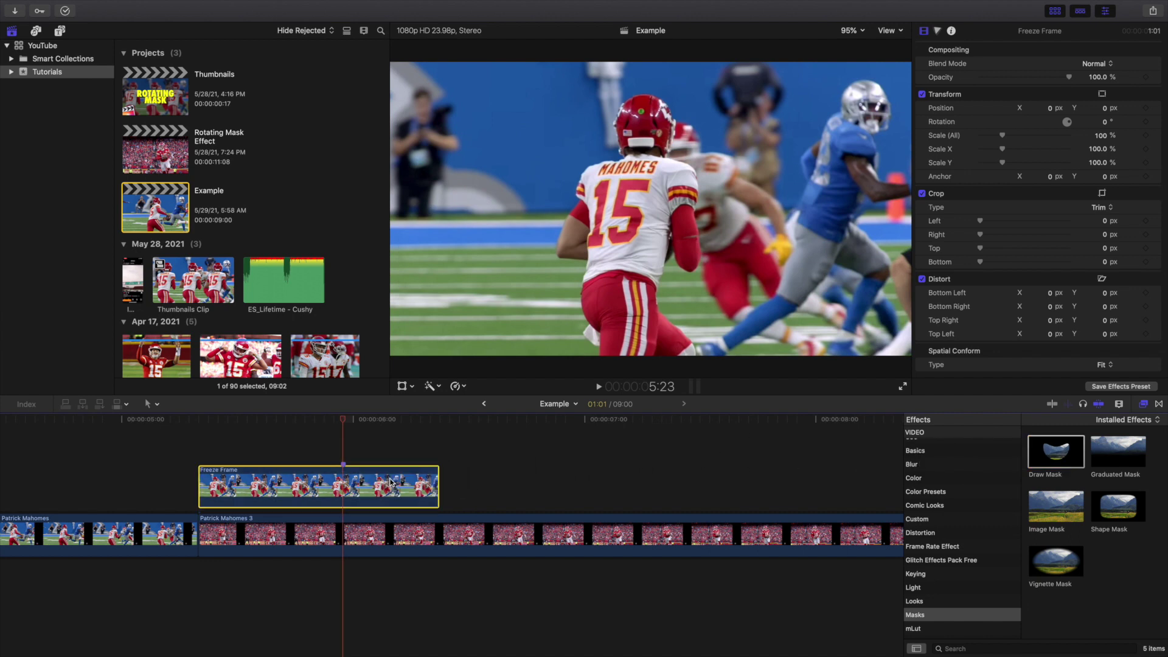
Step: Place mask points up the player's left side and around the top of his helmet
left_click(583, 265)
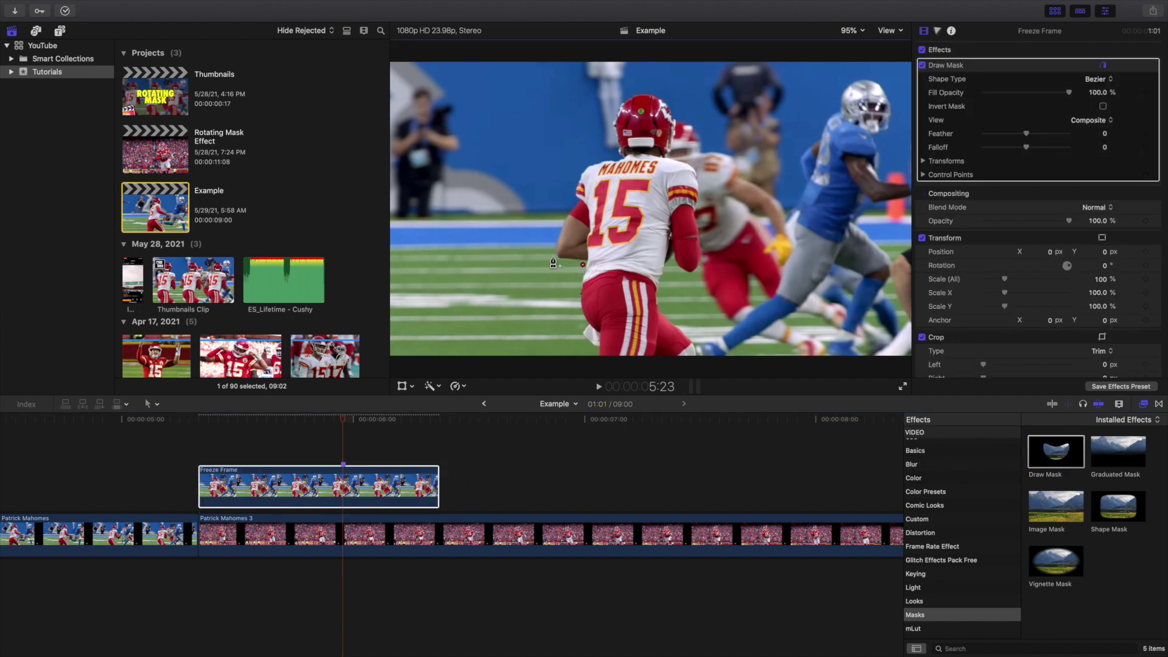
left_click(551, 255)
left_click(574, 201)
left_click(572, 182)
left_click(584, 158)
left_click(610, 118)
left_click(621, 92)
left_click(645, 87)
left_click(668, 92)
left_click(681, 112)
Step: Continue the mask points down the player's right shoulder, arm and leg
left_click(703, 175)
left_click(702, 271)
left_click(671, 265)
left_click(664, 285)
left_click(669, 310)
left_click(699, 339)
Step: At 50% viewer zoom, close the mask shape below the frame, then return the viewer to Fit
left_click(850, 30)
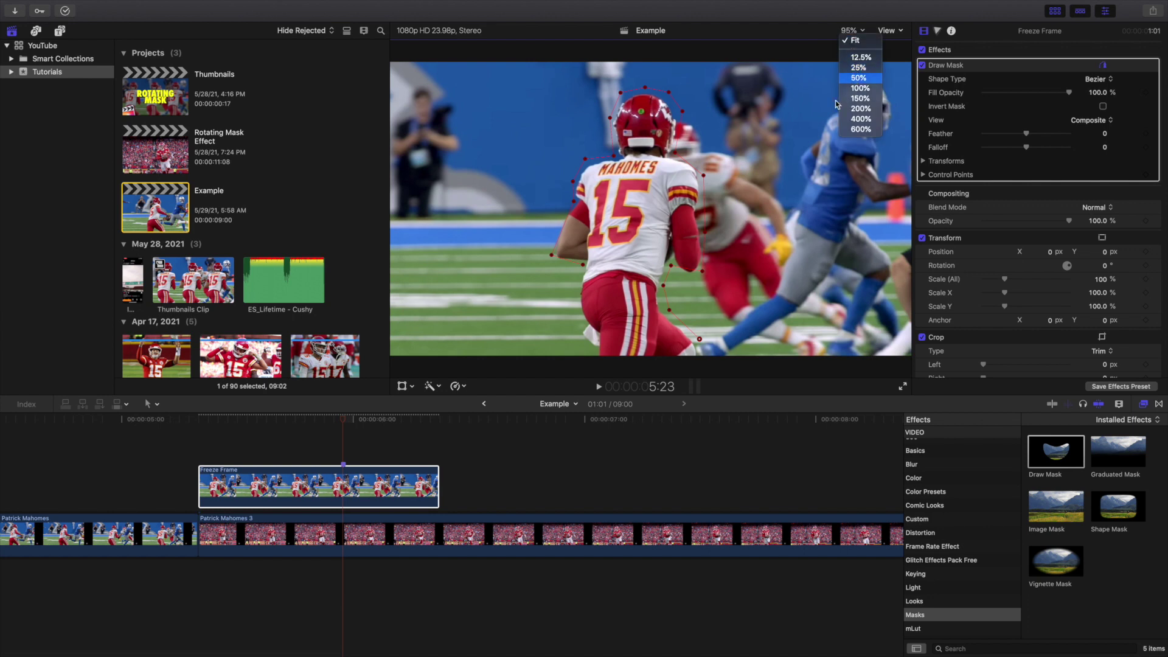
left_click(858, 78)
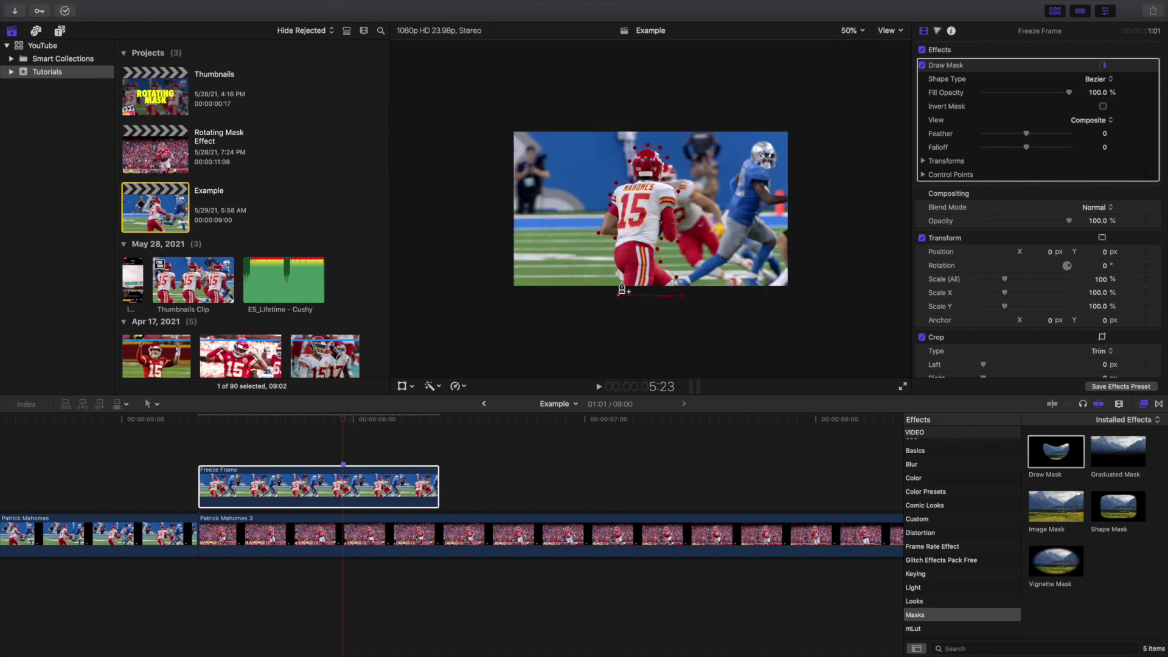
left_click(613, 241)
left_click(858, 33)
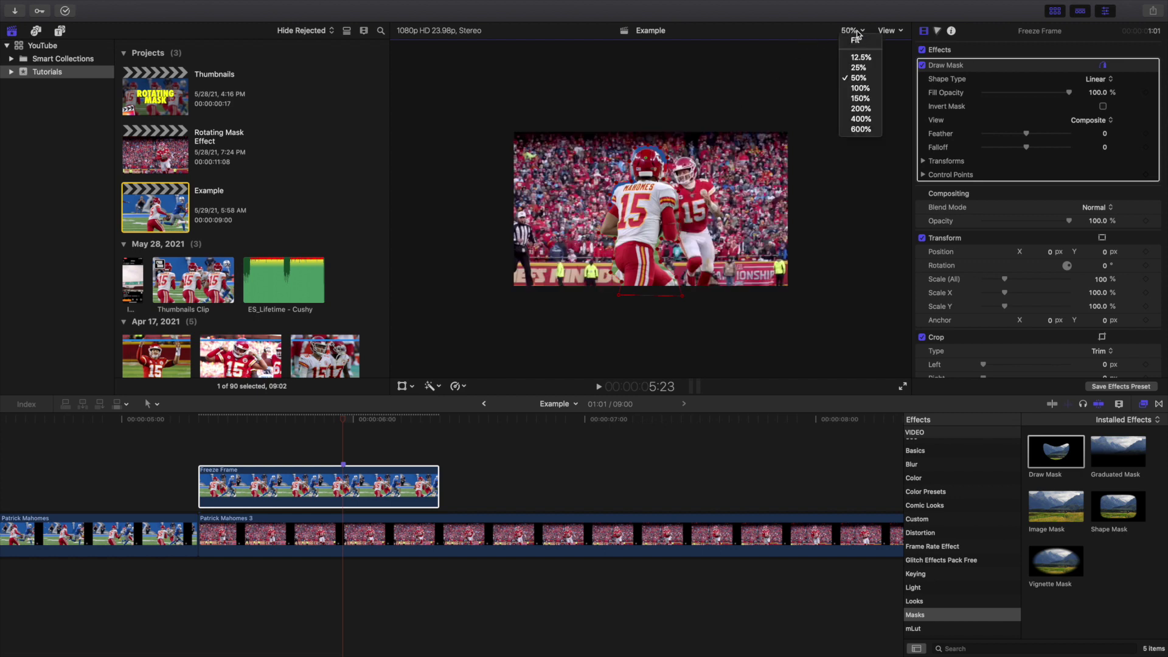
left_click(855, 43)
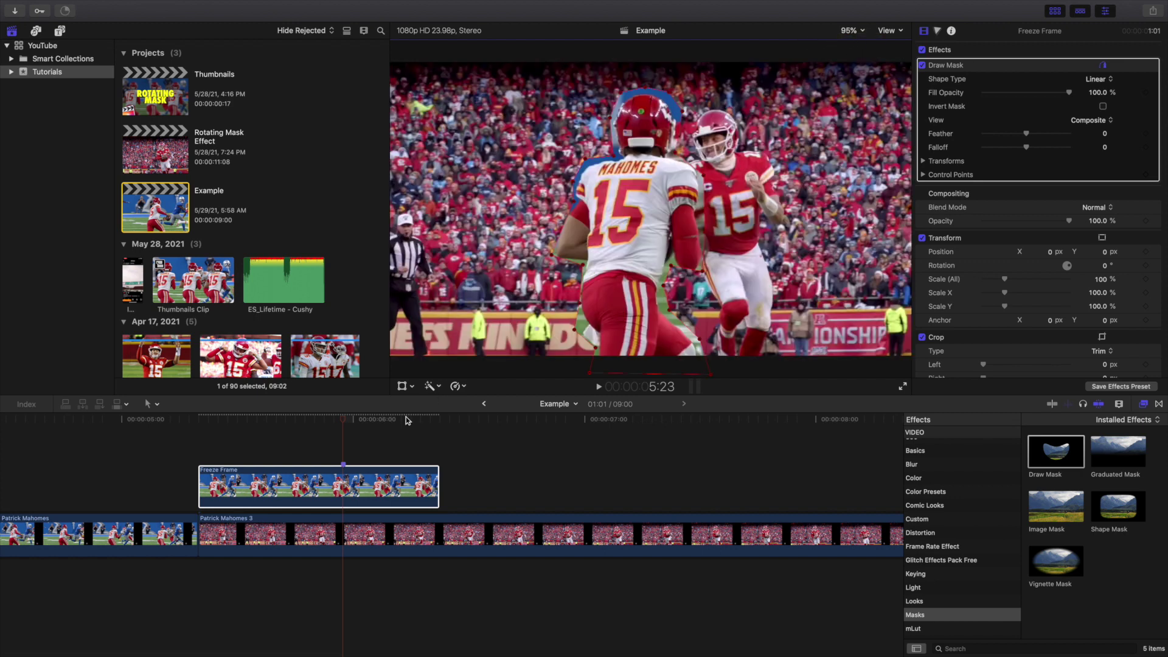
left_click(343, 444)
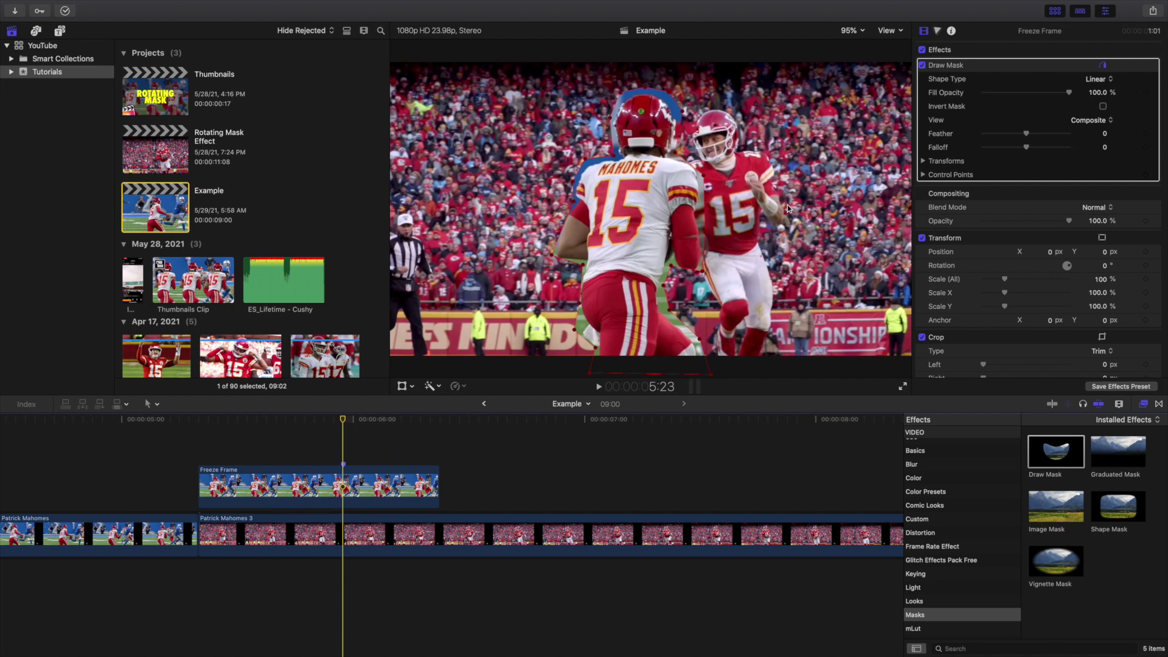
Step: Keyframe the freeze frame's Rotation to -270° at 5:23
left_click(202, 442)
left_click(233, 488)
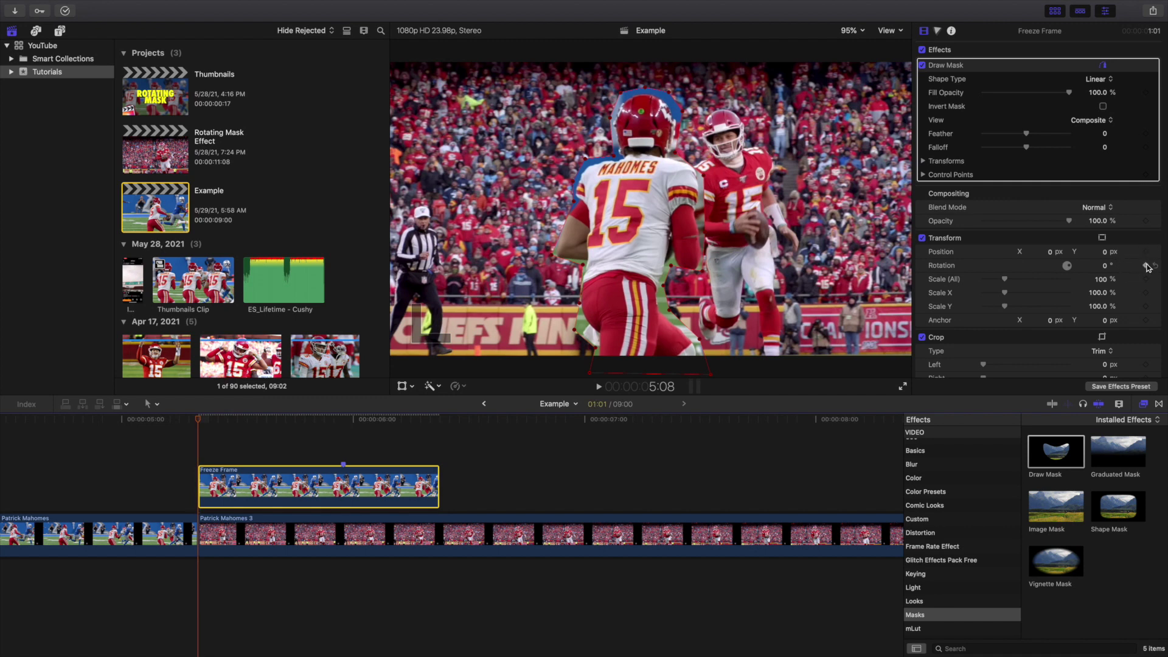
left_click(344, 449)
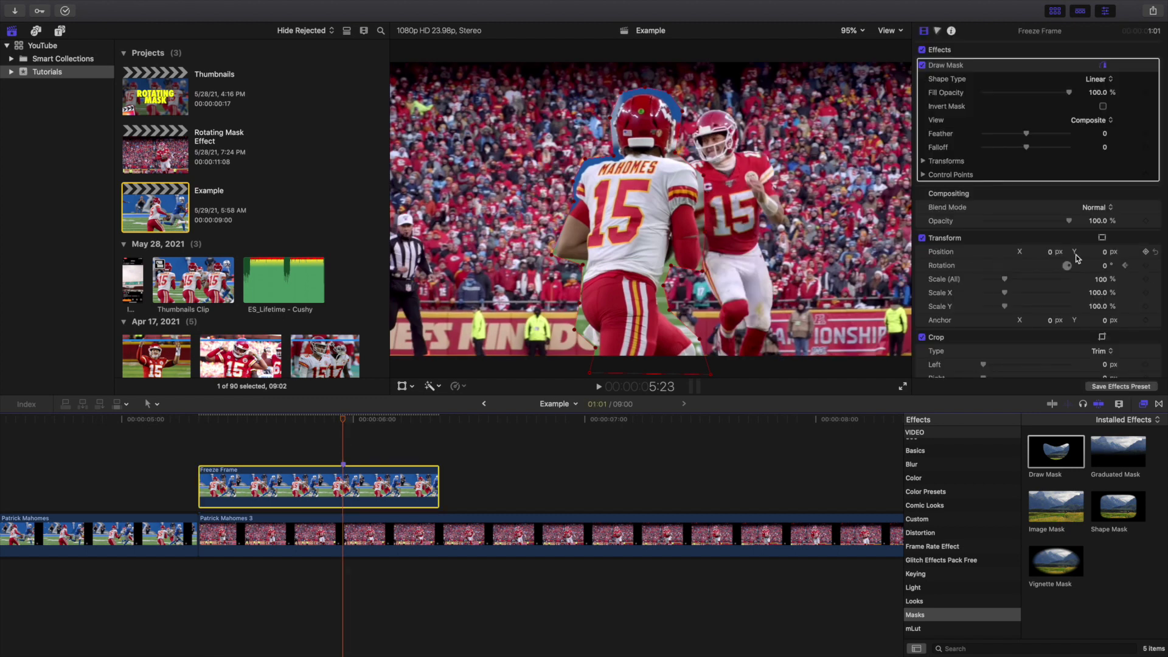
left_click(1105, 266)
left_click(1106, 265)
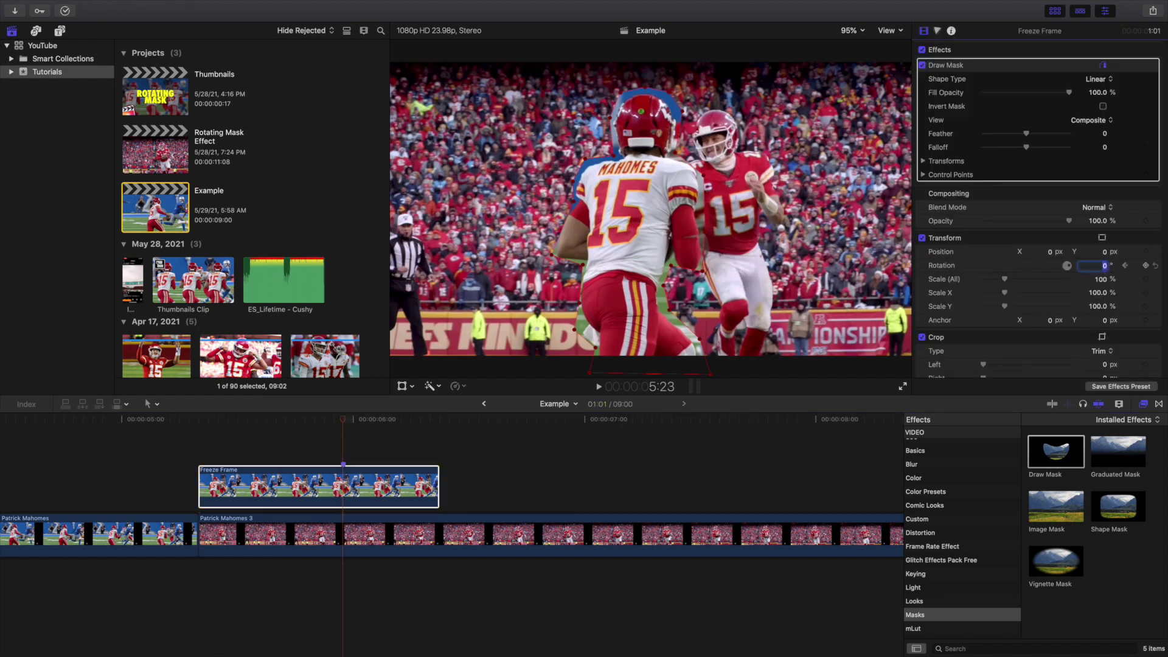
key("Return")
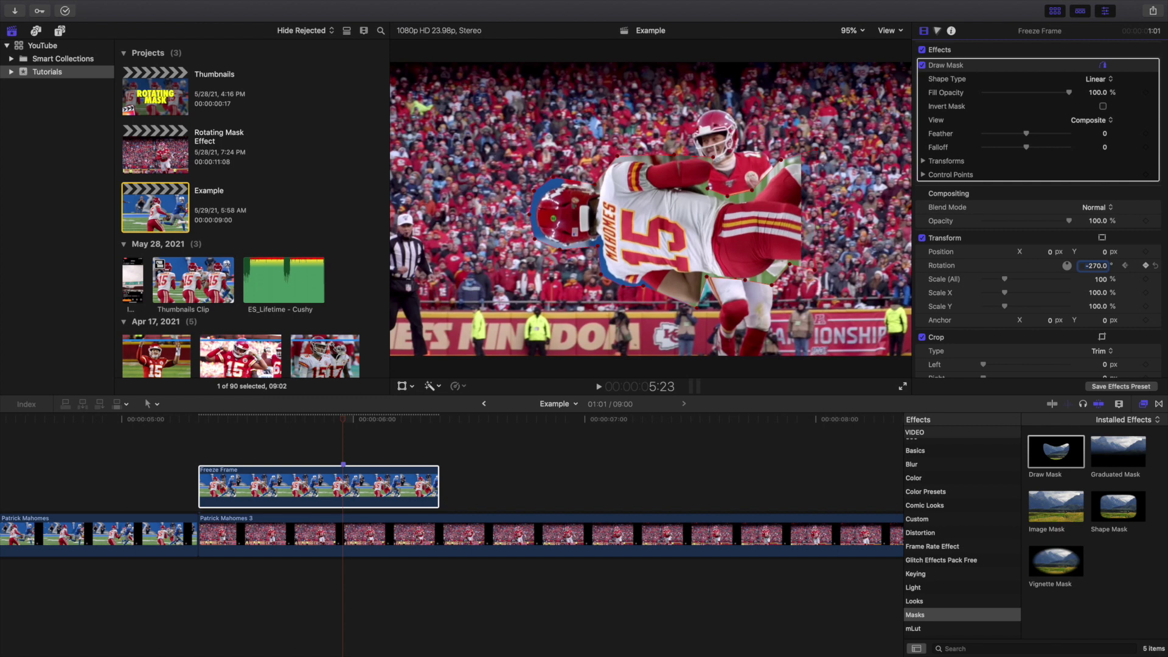
Step: Play back the spin from the clip start, then place the playhead near the freeze frame's end
left_click(201, 452)
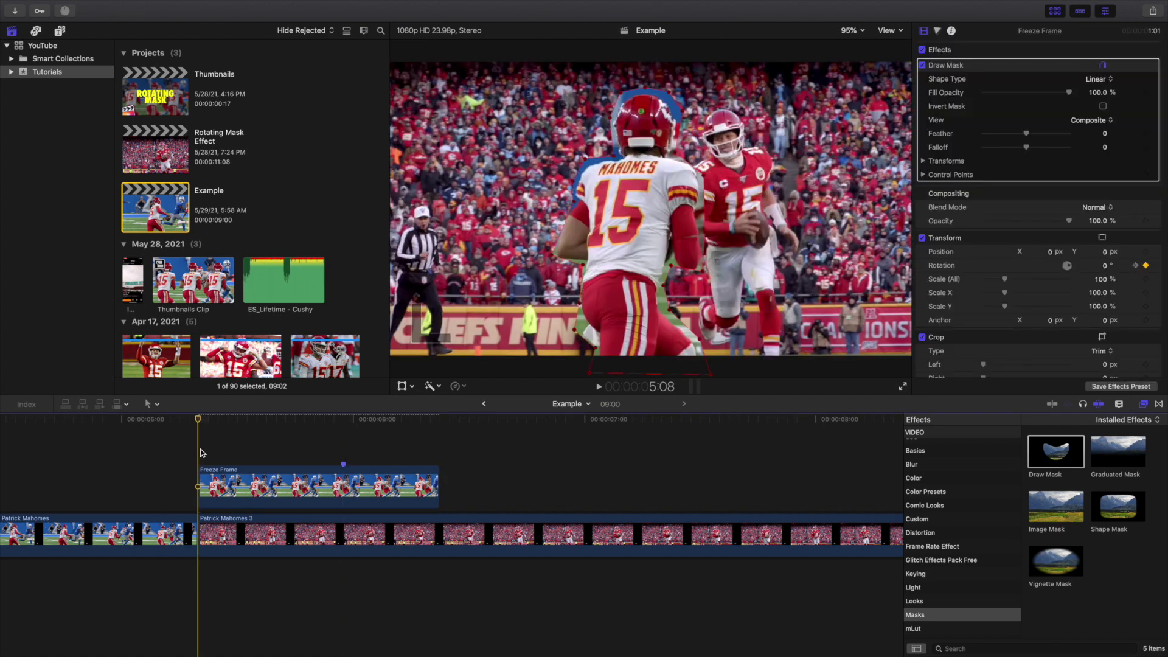
key("space")
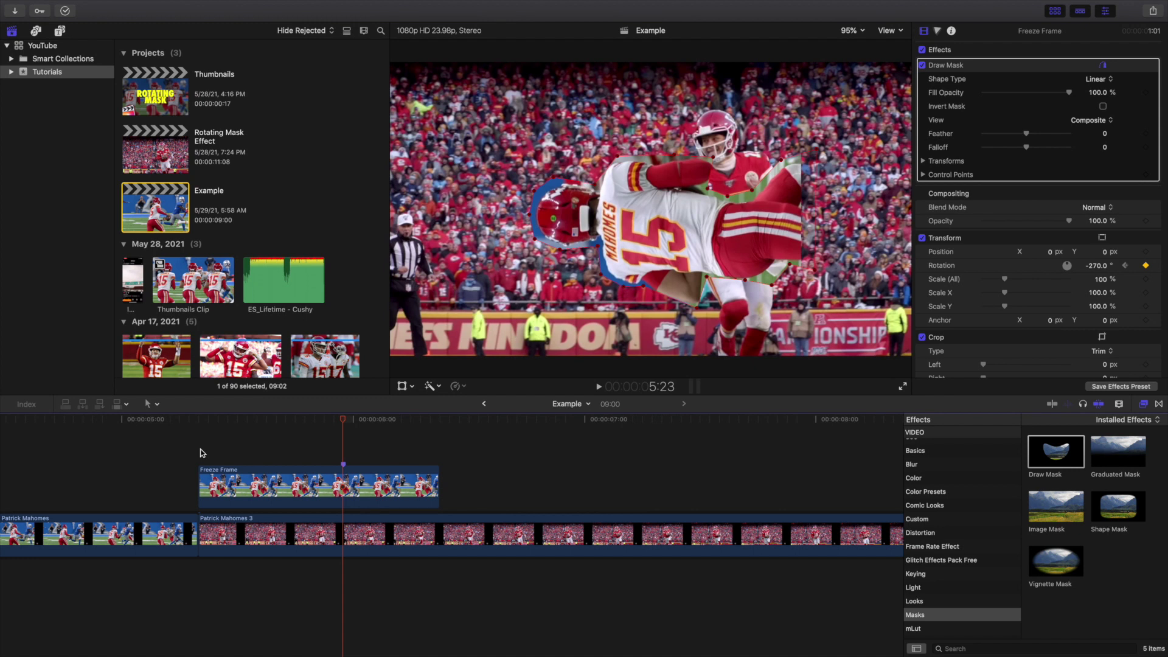
left_click(340, 484)
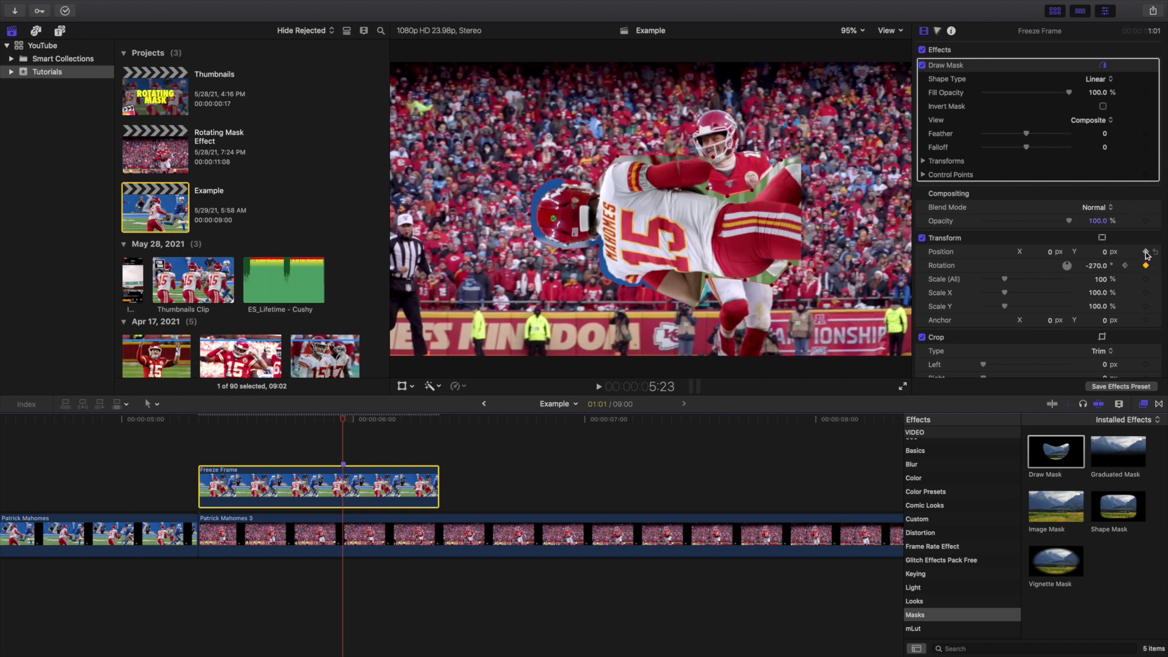
left_click(439, 458)
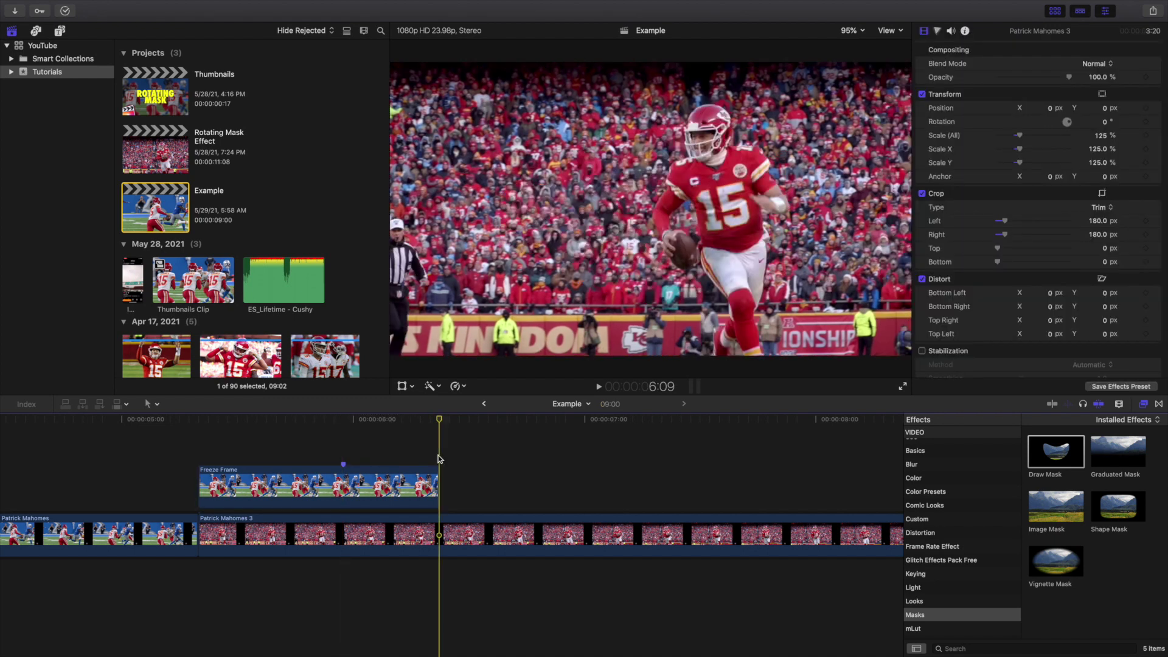
Step: At the freeze frame's last frame, shrink the viewer to 50% and enable on-screen Transform controls
key("Left")
left_click(411, 484)
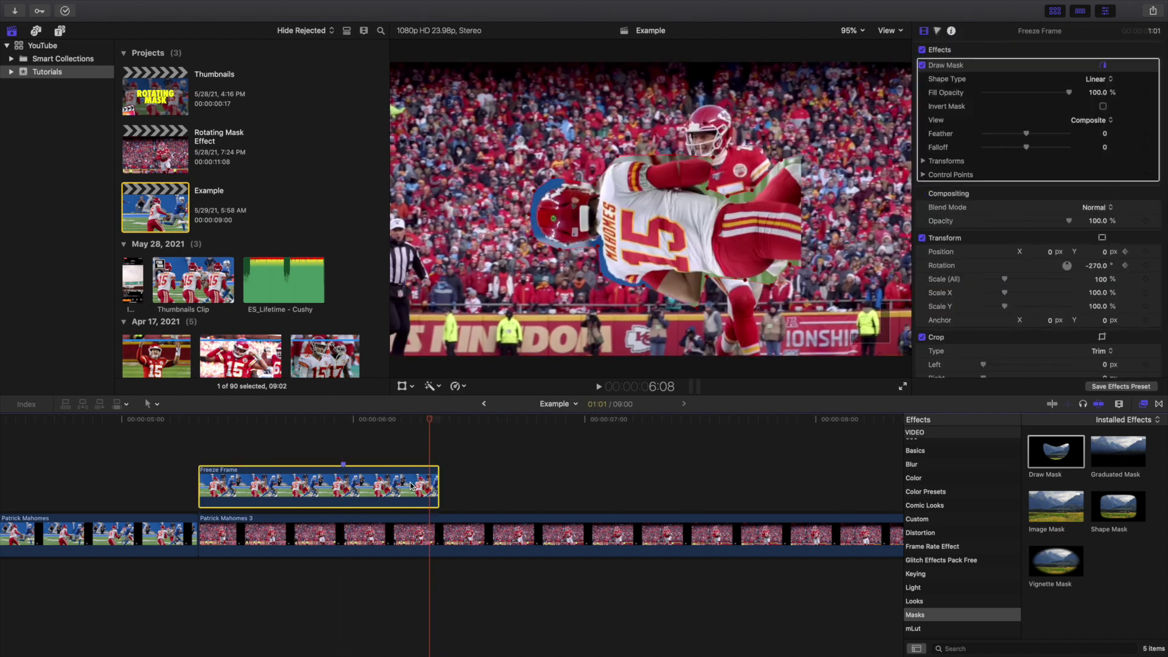
left_click(854, 33)
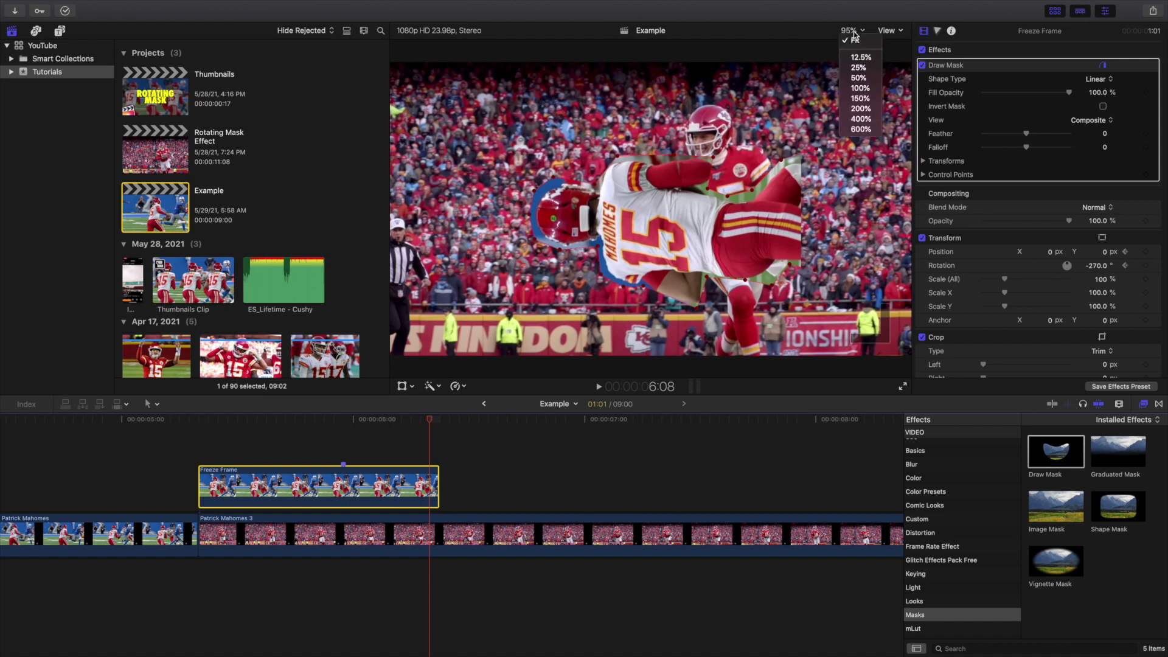
left_click(856, 79)
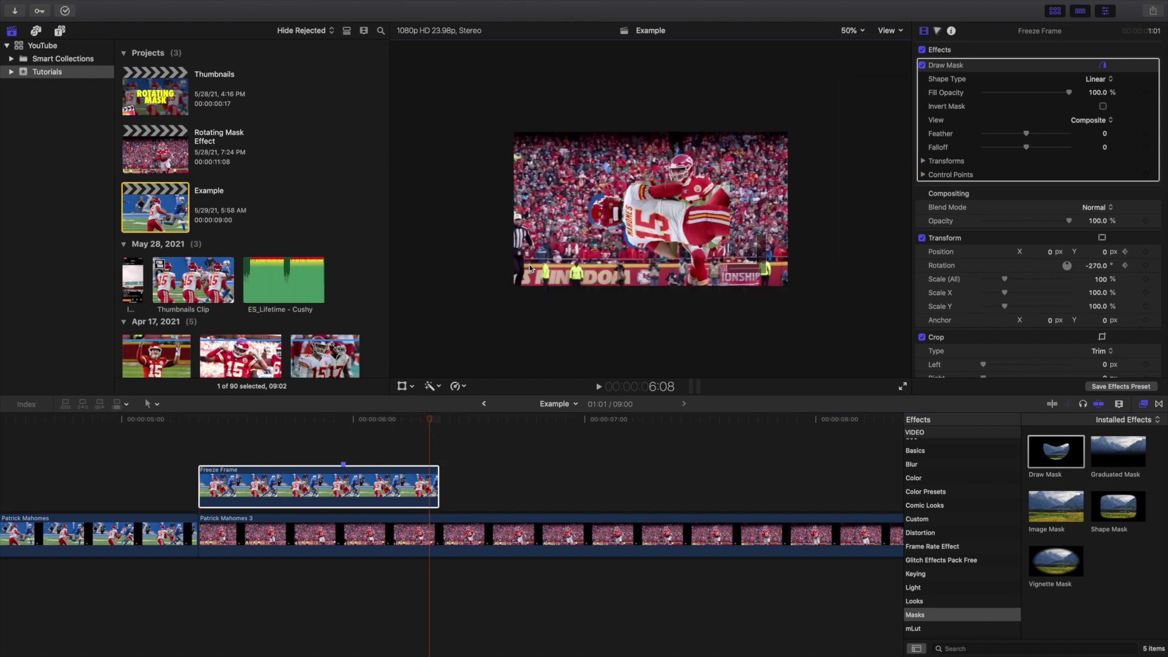
left_click(402, 386)
Step: Set Rotation to -360° and Position Y to about -1026 px, then finish transform editing
left_click(1095, 265)
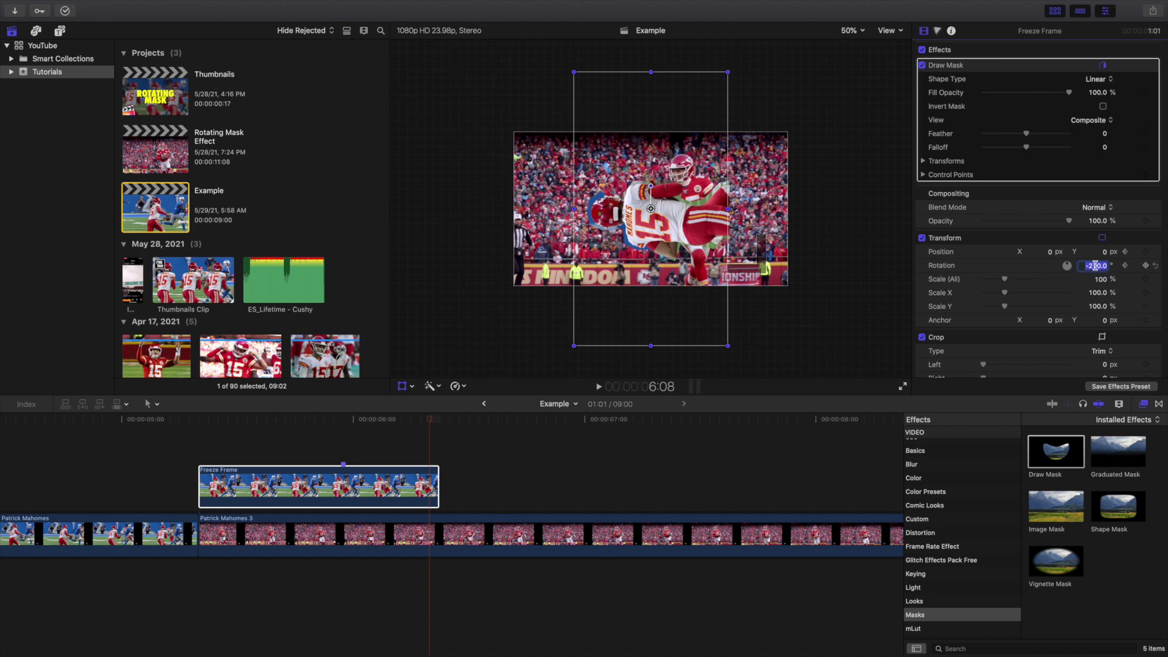
type("-360")
key("Return")
left_click_drag(1106, 254, 1104, 251)
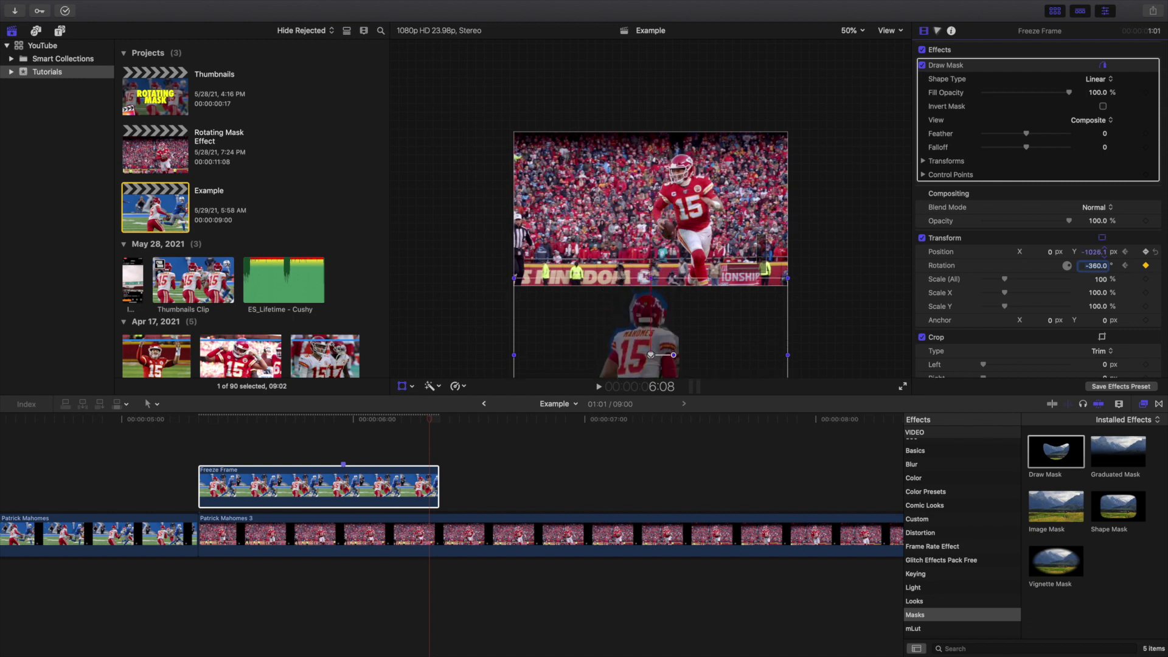
left_click(967, 239)
left_click(894, 51)
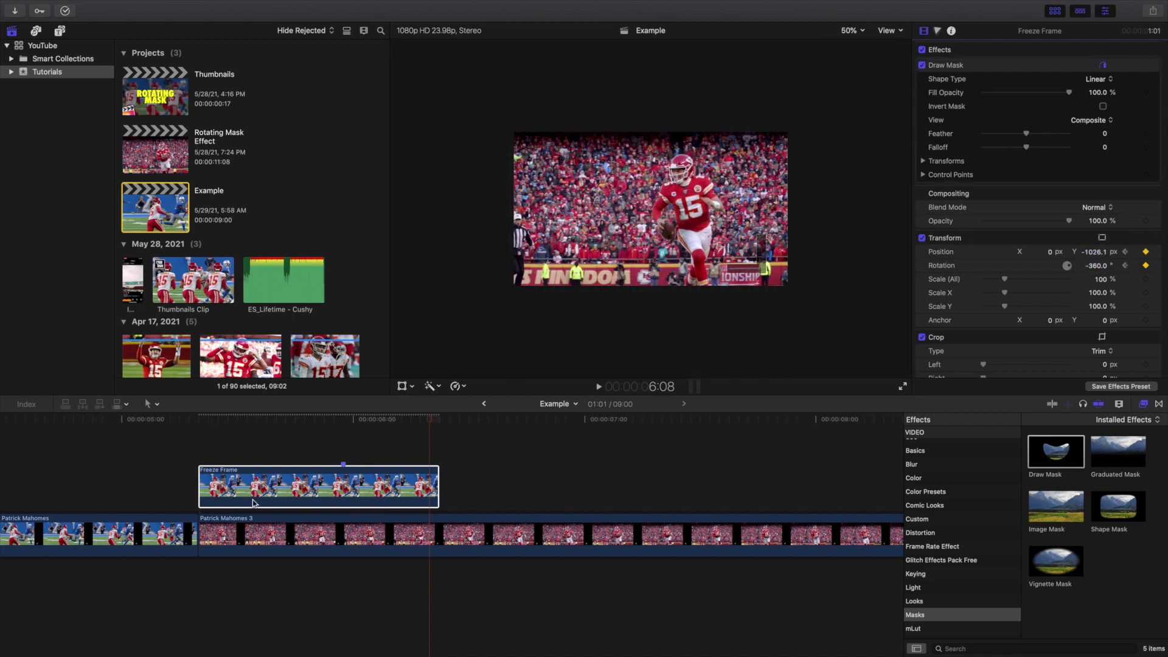
Step: Step frame by frame through the Freeze Frame's spin, from the -270° point into the exit
left_click(201, 451)
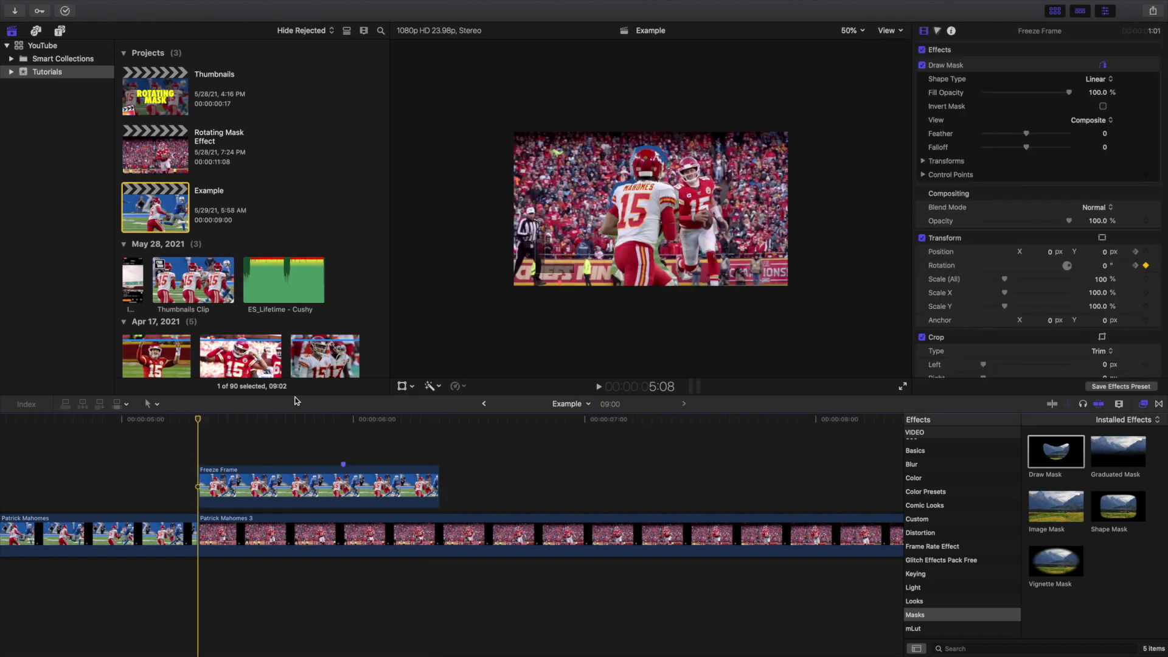
key("Right")
key("Right")
key("Right")
key("Right")
key("Right")
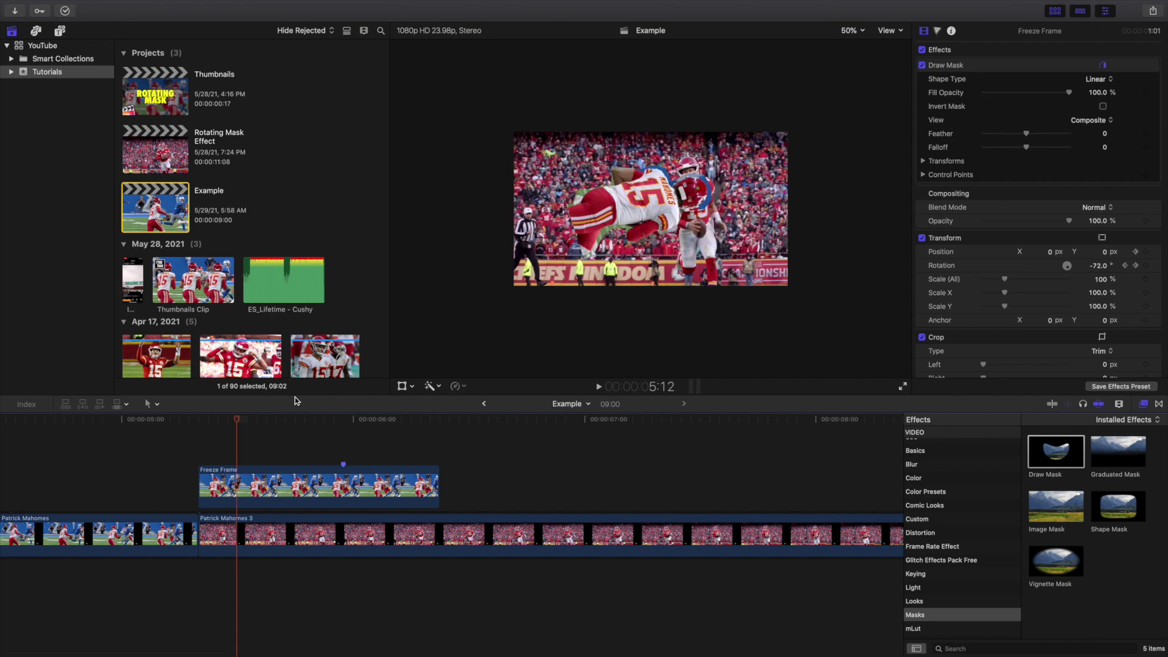
key("Right")
key("Right")
key("Right")
key("Right")
key("Right")
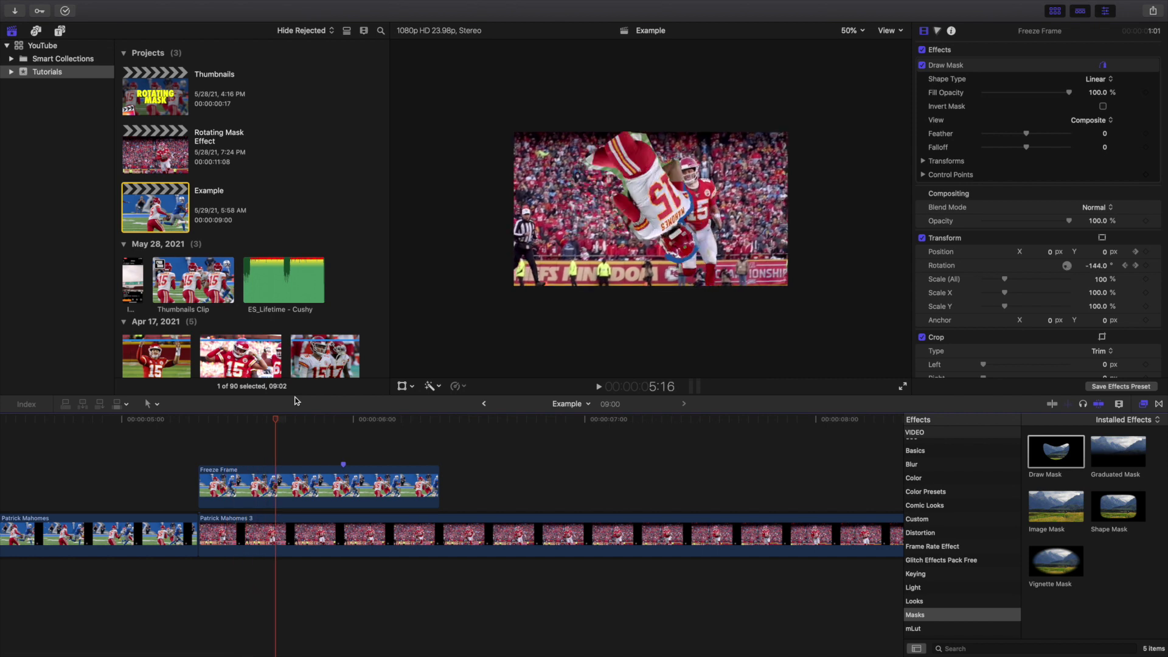
key("Right")
key("Right")
key("Right")
key("Right")
key("Right")
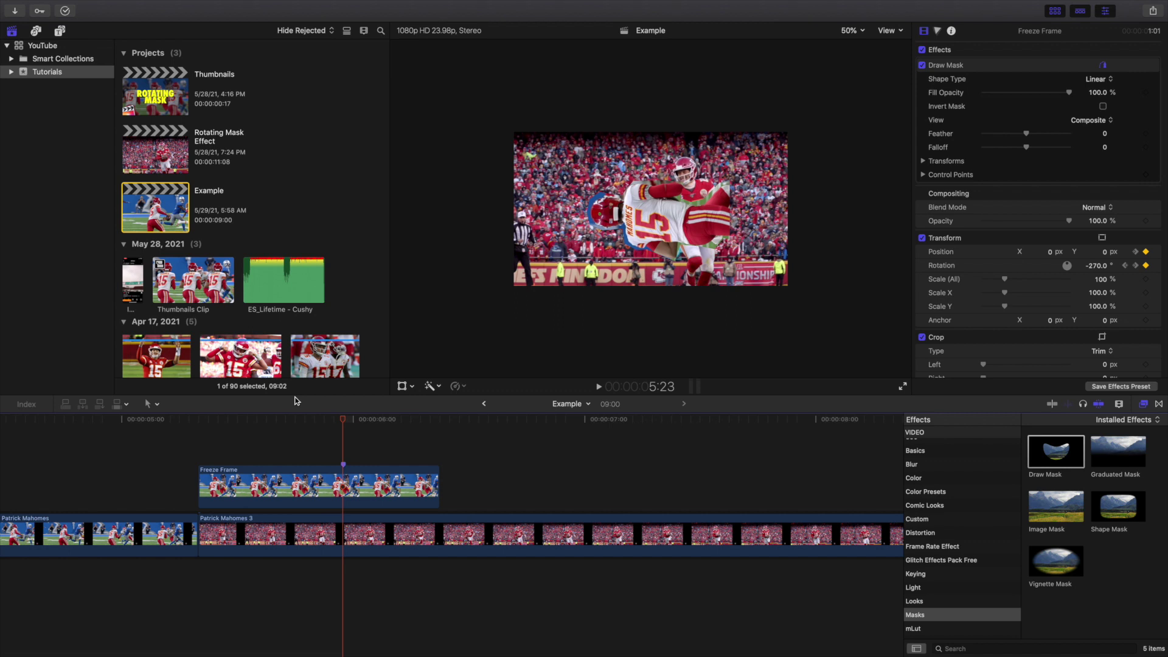
key("Right")
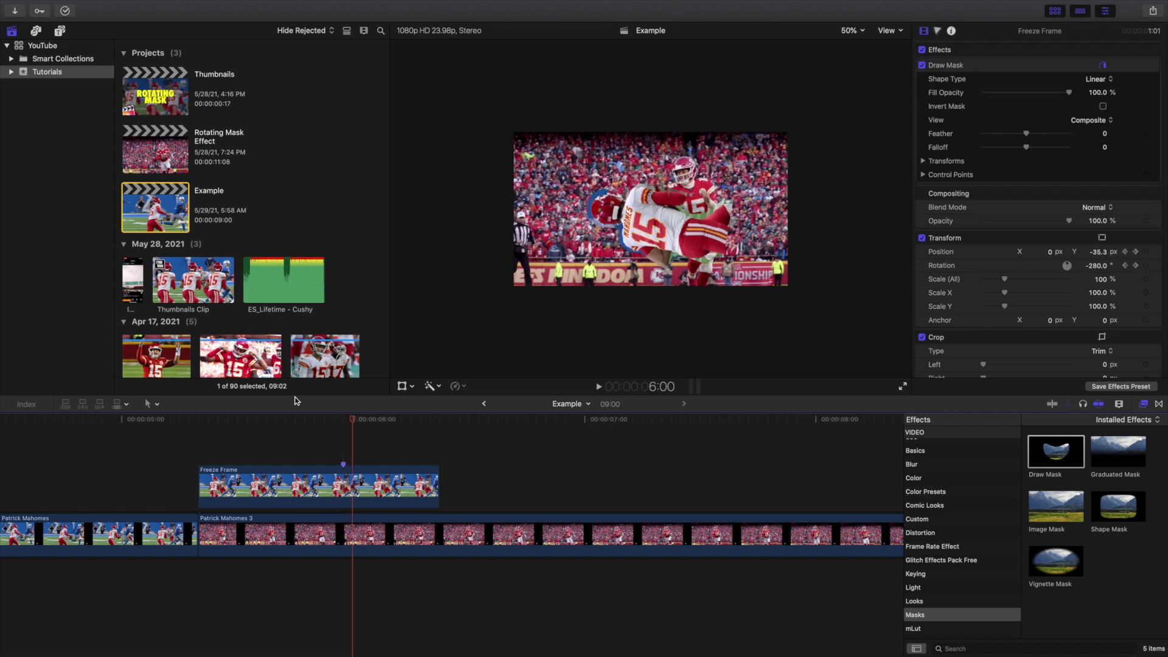
key("Right")
key("Right")
key("Right")
key("Right")
key("Right")
key("Right")
key("Right")
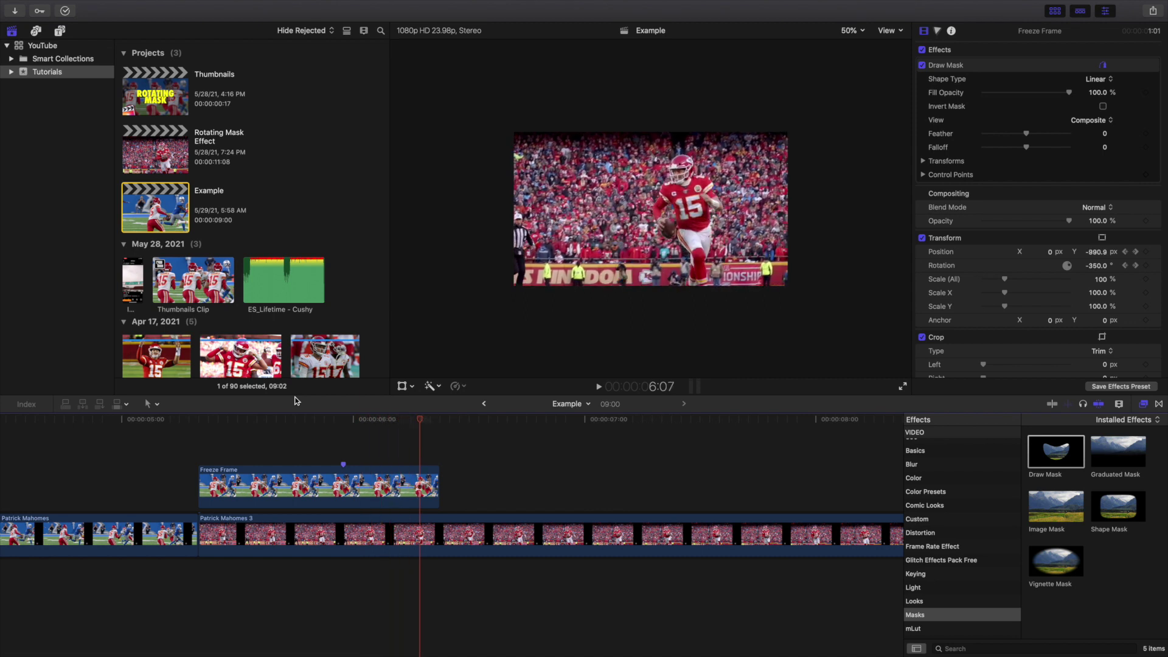
Step: Play the effect, hide the Effects browser, and fit the whole project in the timeline
left_click(133, 472)
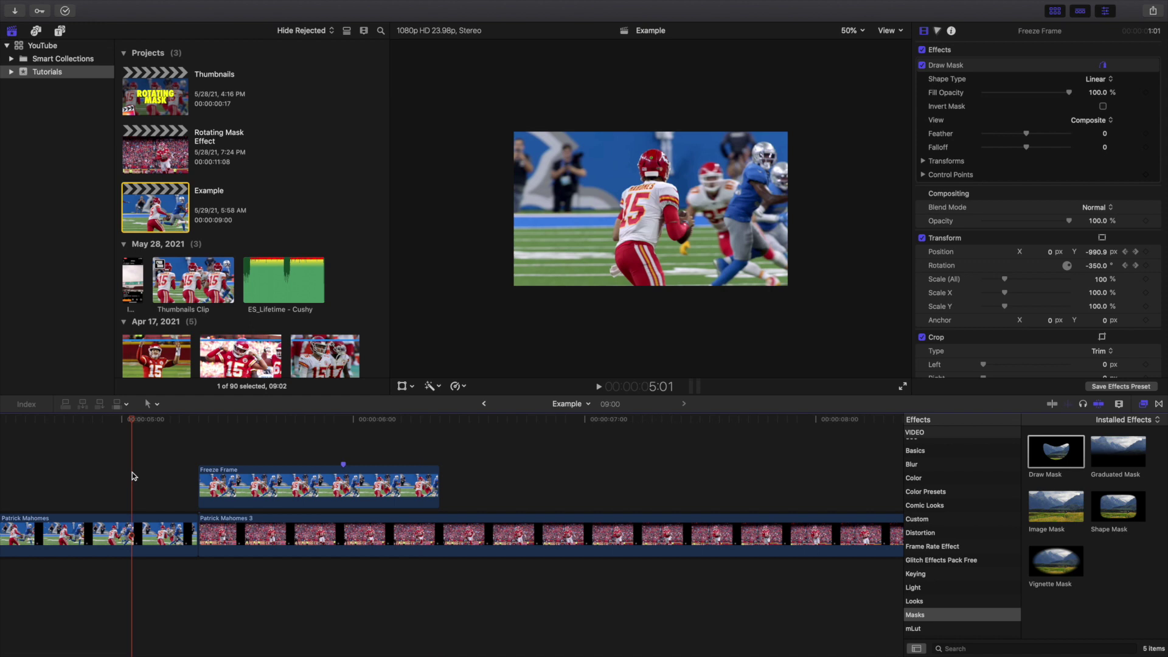
key("space")
left_click(97, 476)
key("space")
left_click(1144, 404)
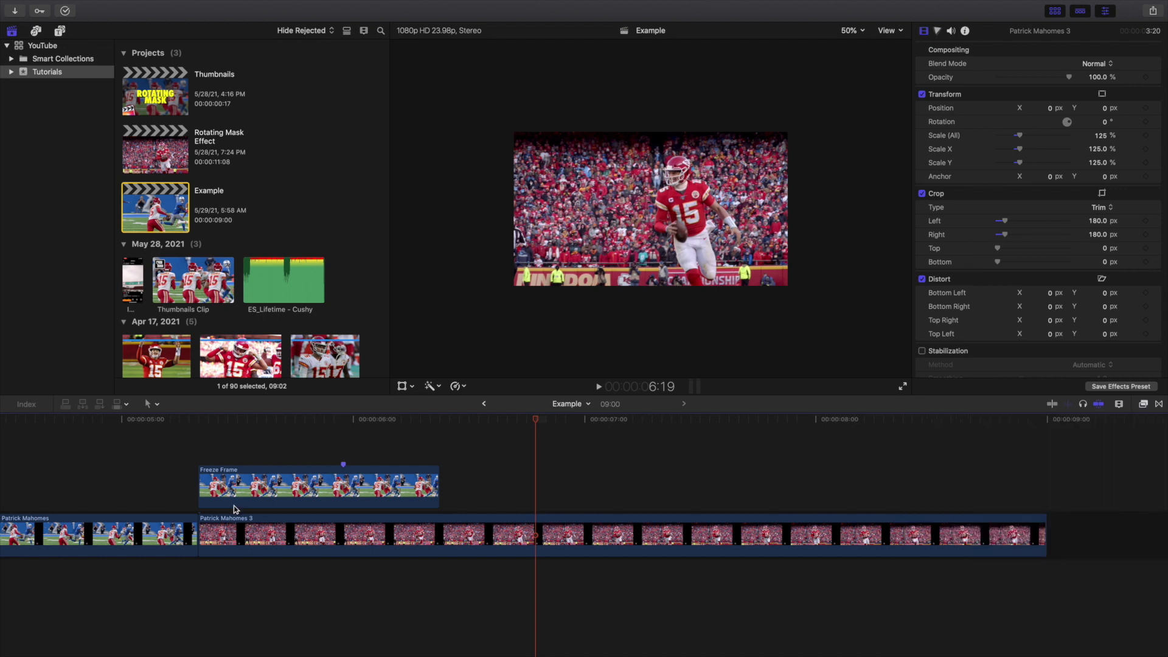
key("shift+z")
left_click(5, 496)
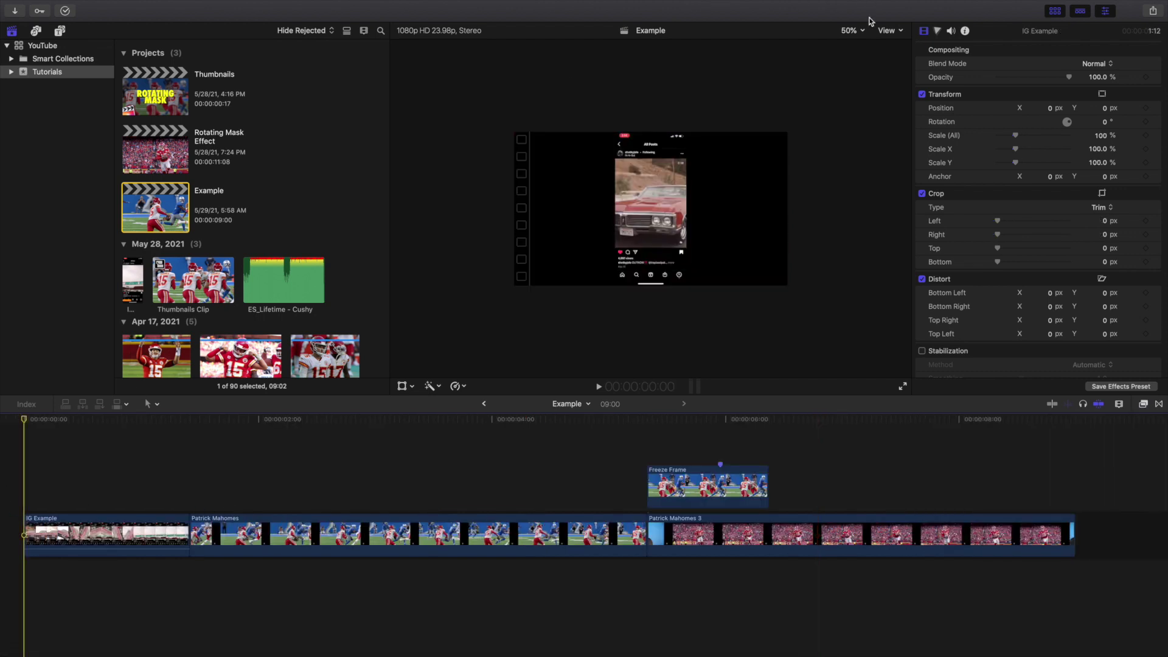
Step: Fit the viewer, play the Example project from its start, then open the Rotating Mask Effect project
left_click(850, 30)
left_click(853, 42)
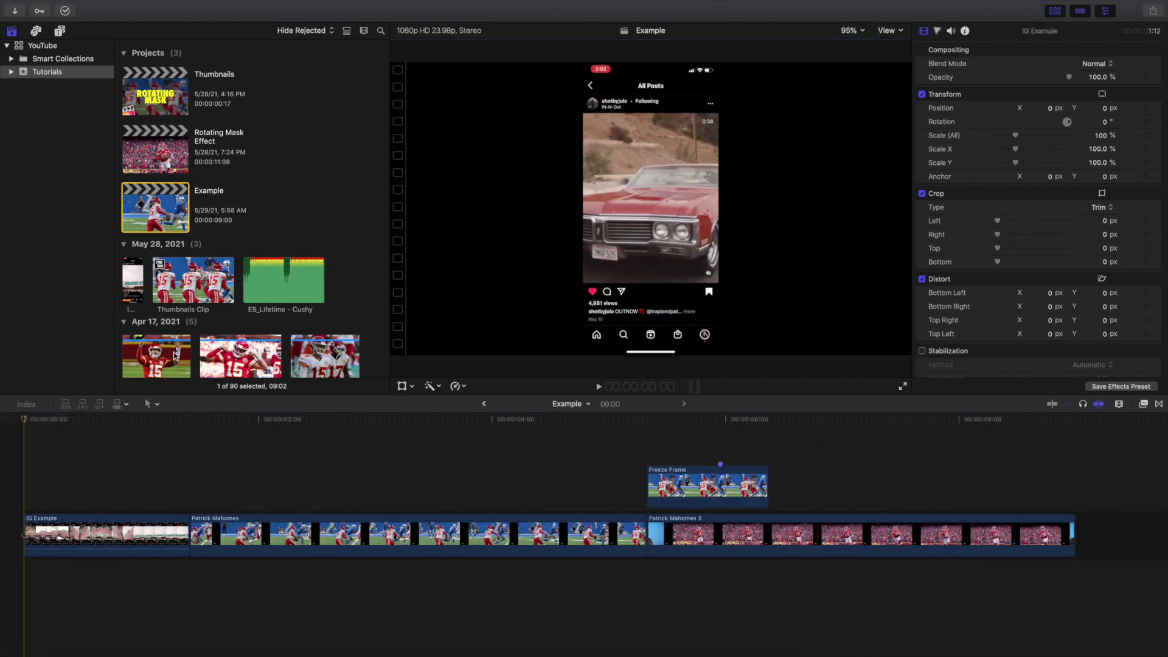
left_click(17, 472)
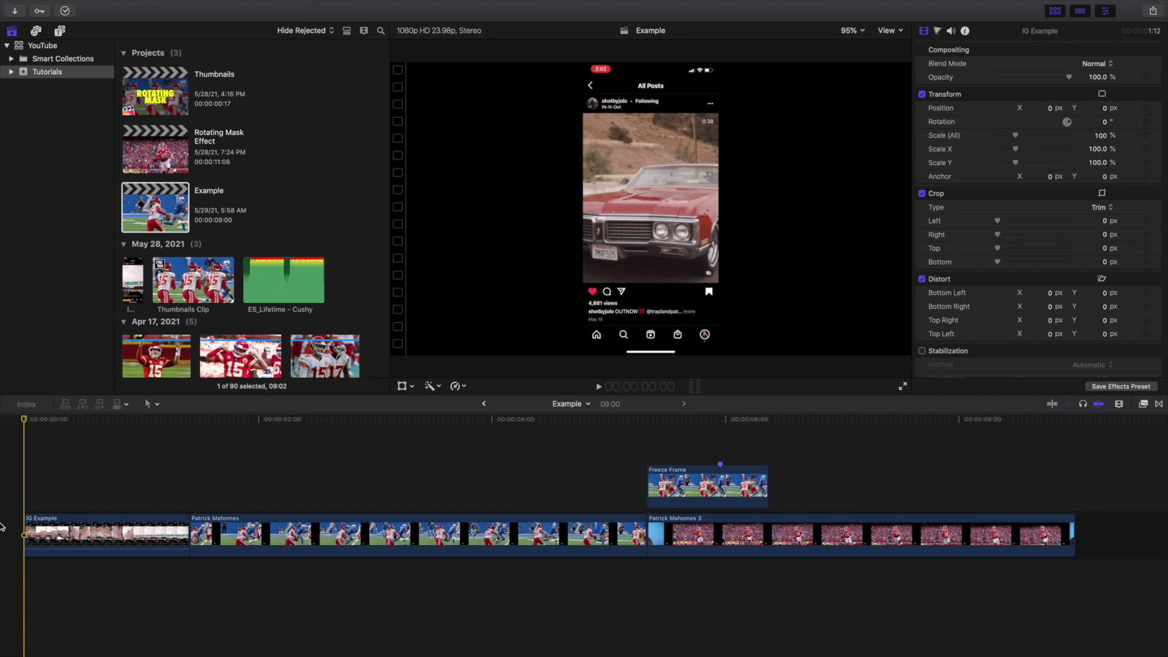
key("space")
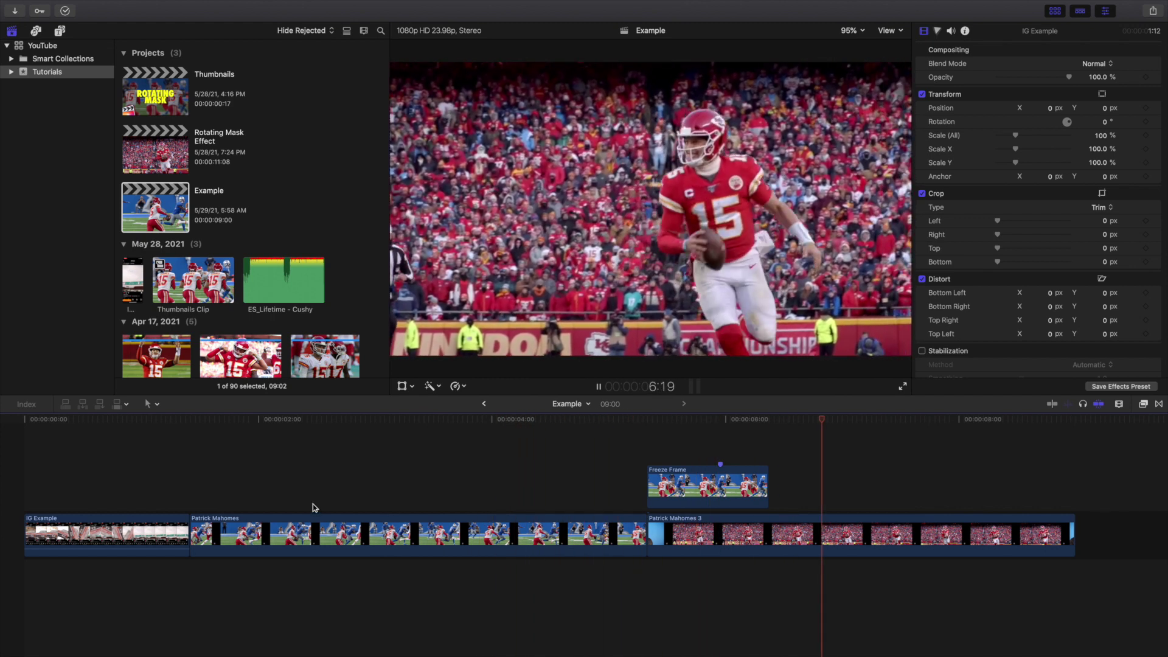
left_click(439, 487)
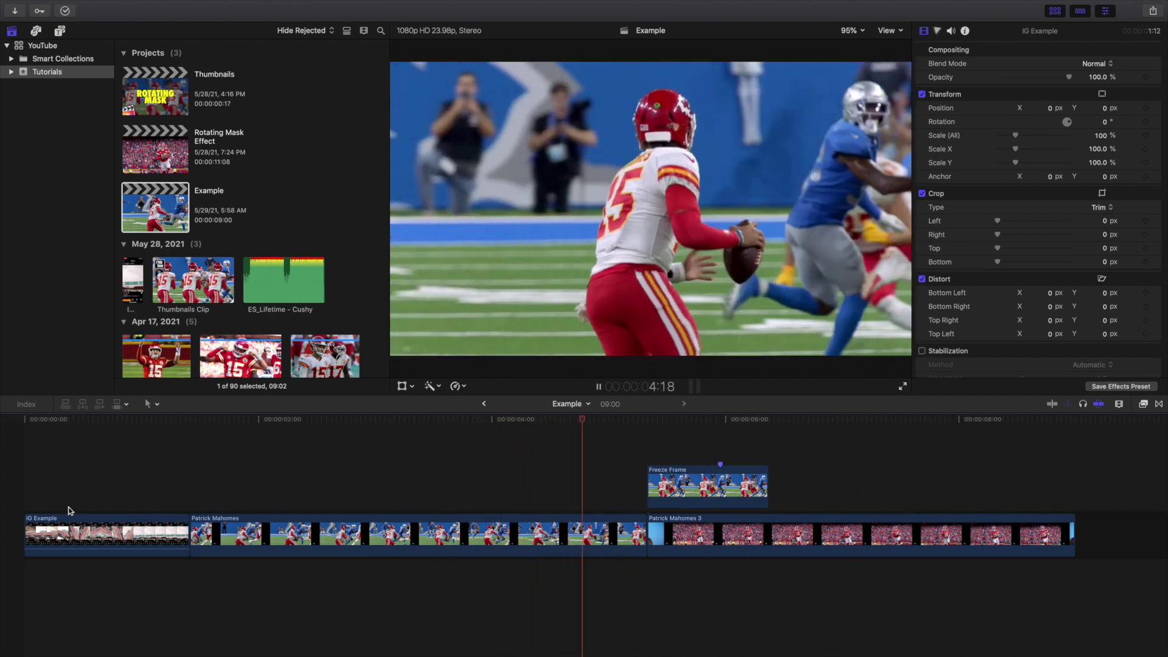
left_click(3, 514)
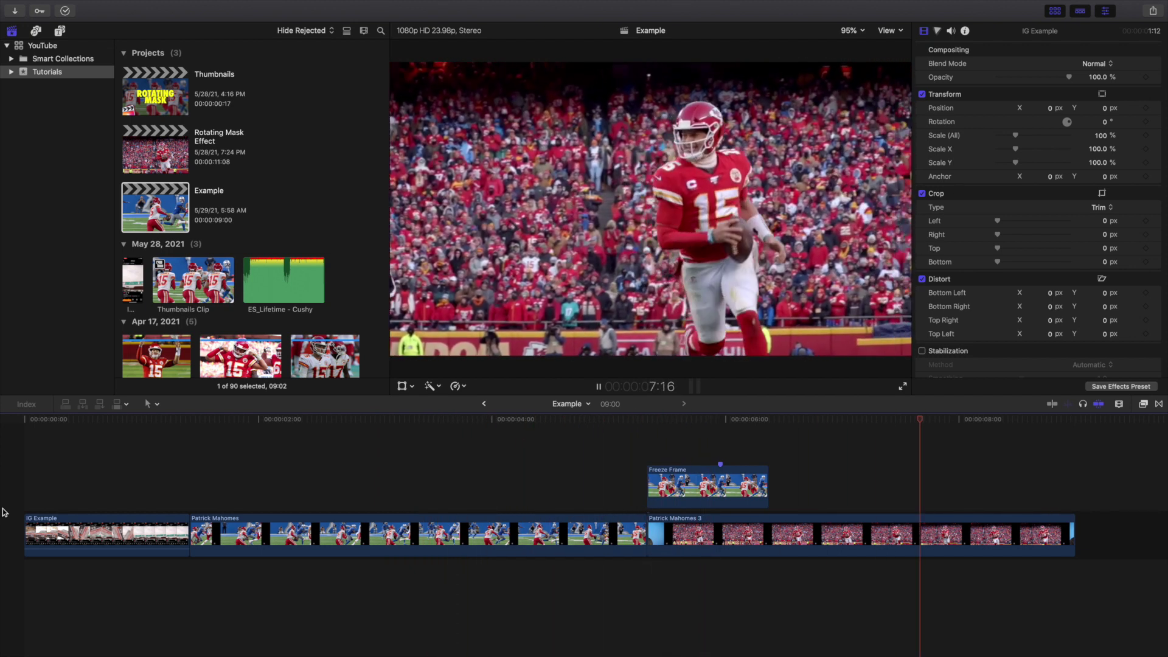
key("space")
key("Home")
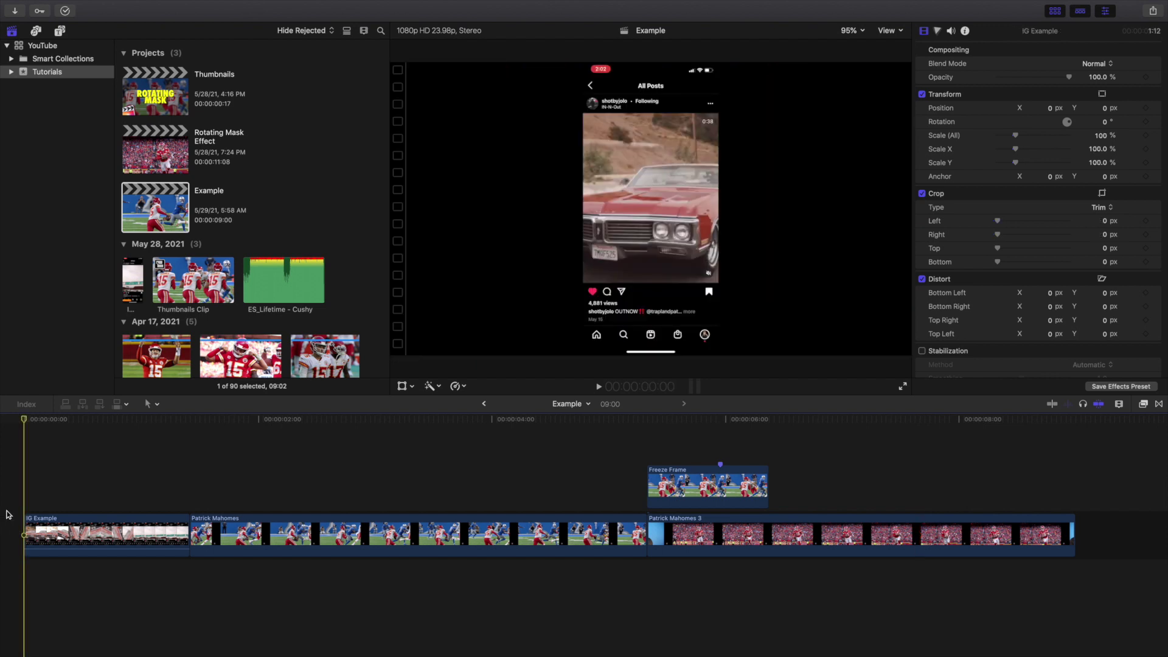
double_click(161, 151)
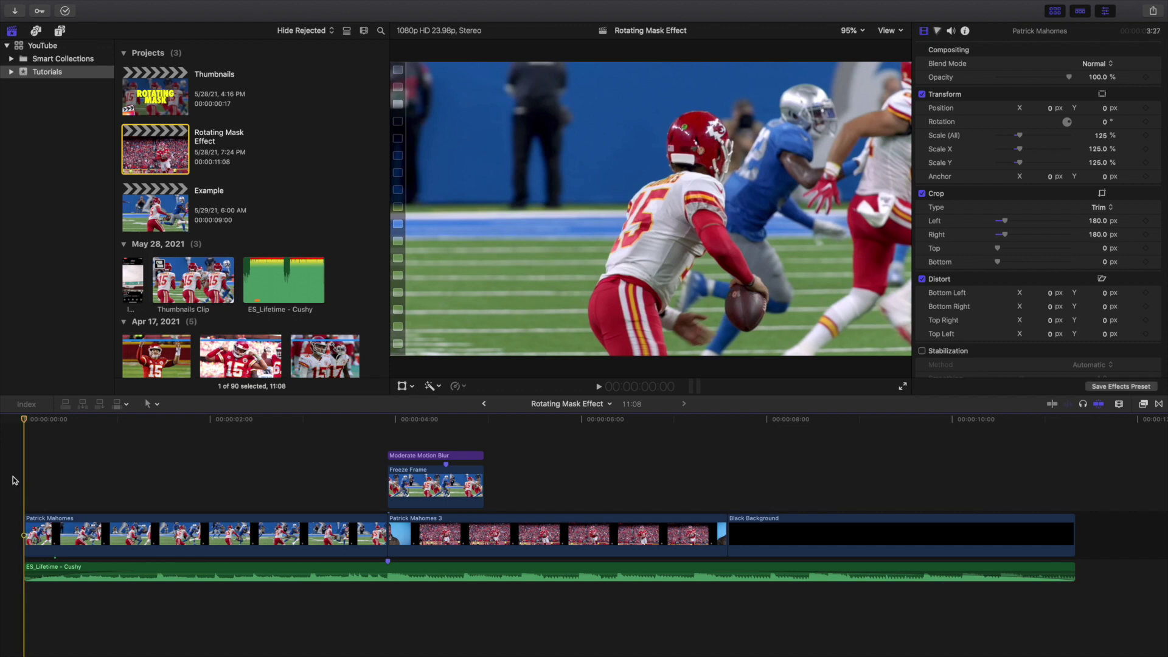
Step: Replay the project from the start, then stop and park the playhead at 3:22
key("space")
key("Home")
key("space")
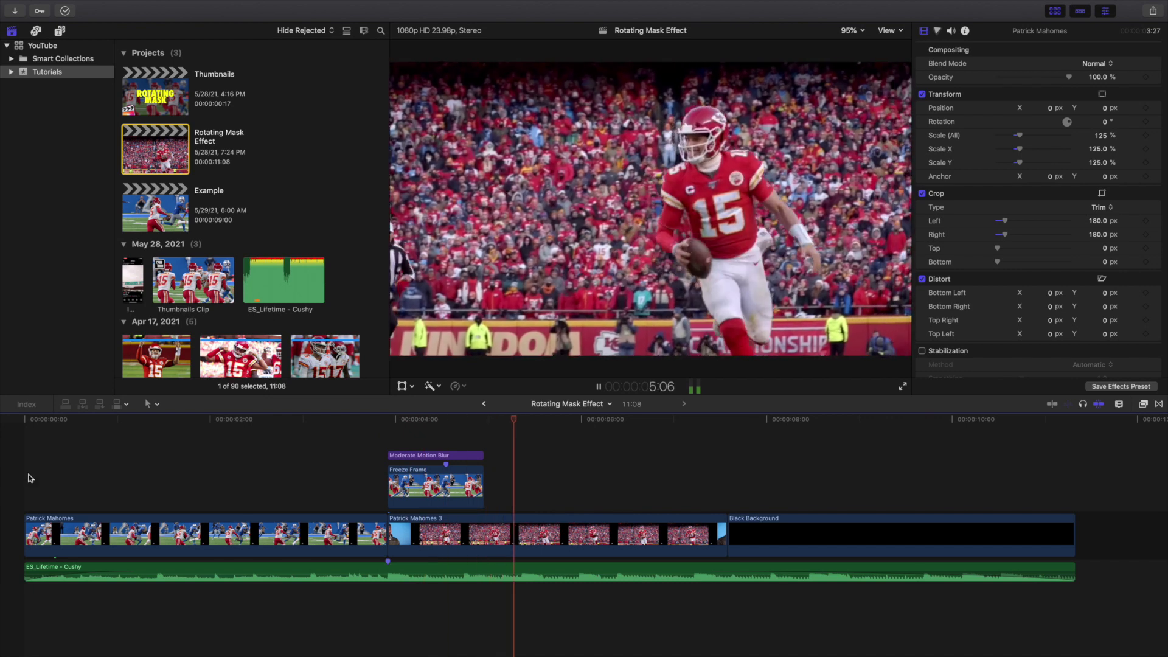
key("space")
left_click(383, 444)
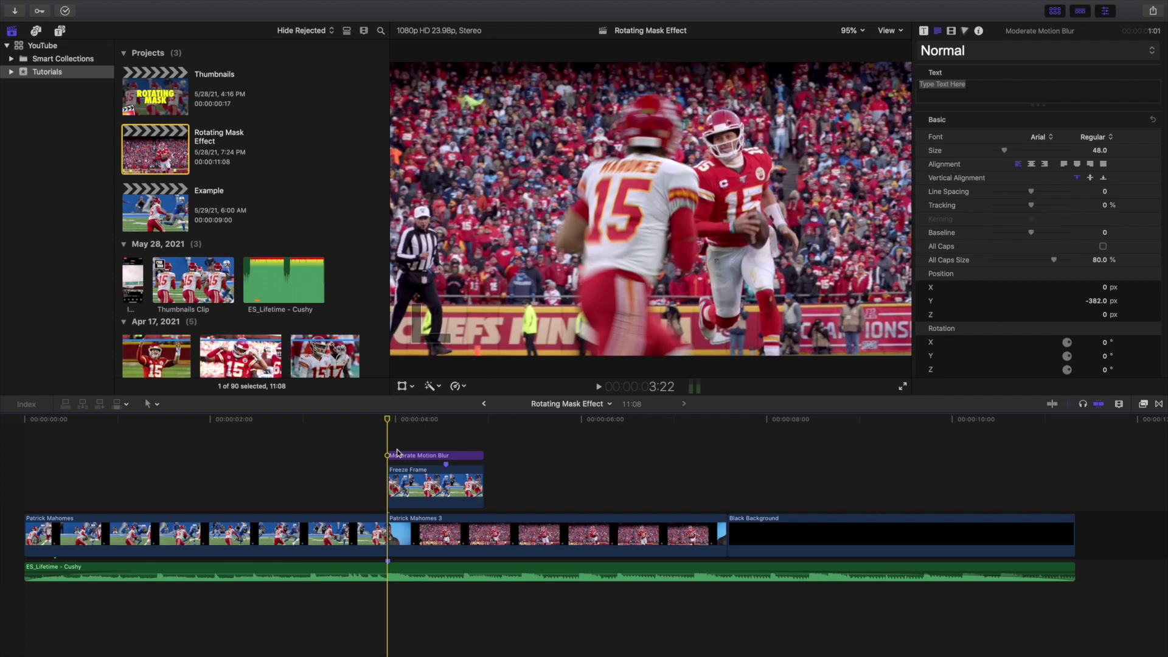
Step: Zoom the timeline in, step the playhead onto 3:22, and select the Freeze Frame clip
key("super+equal")
key("super+equal")
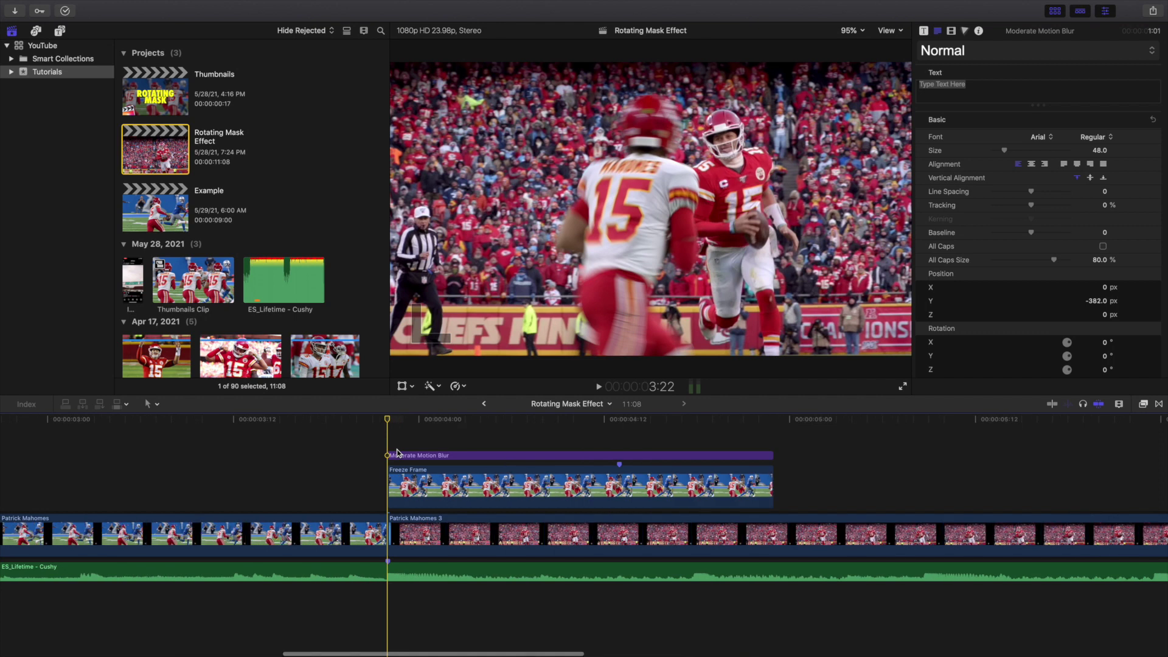
scroll(365, 505, "right", 3)
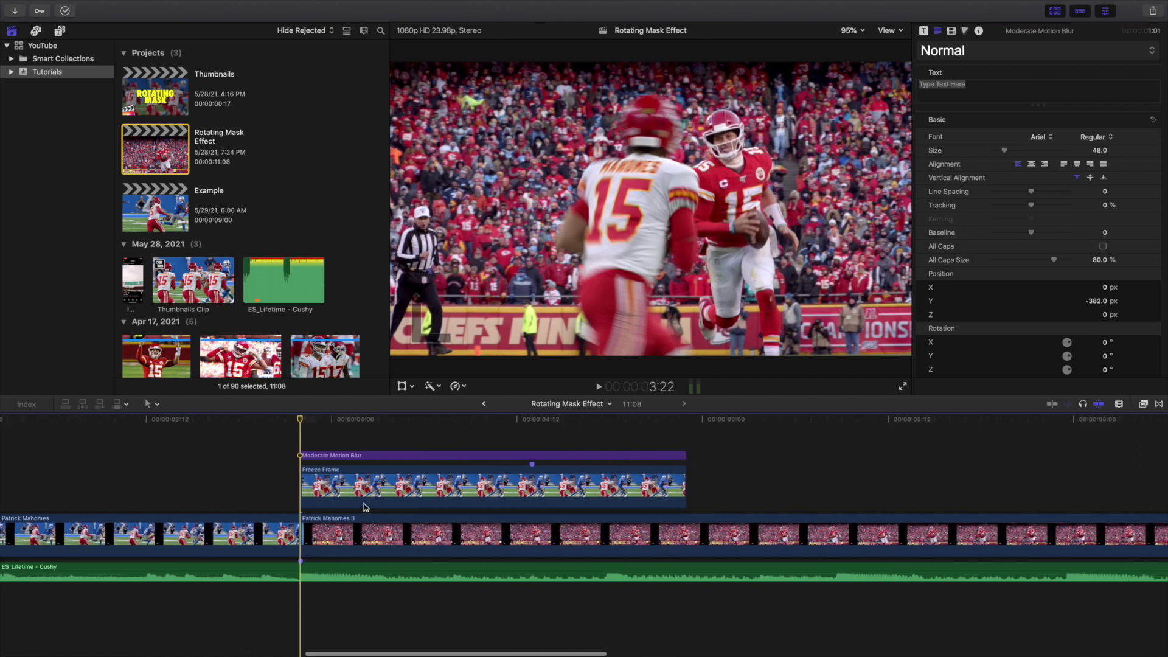
key("Left")
key("Left")
key("Left")
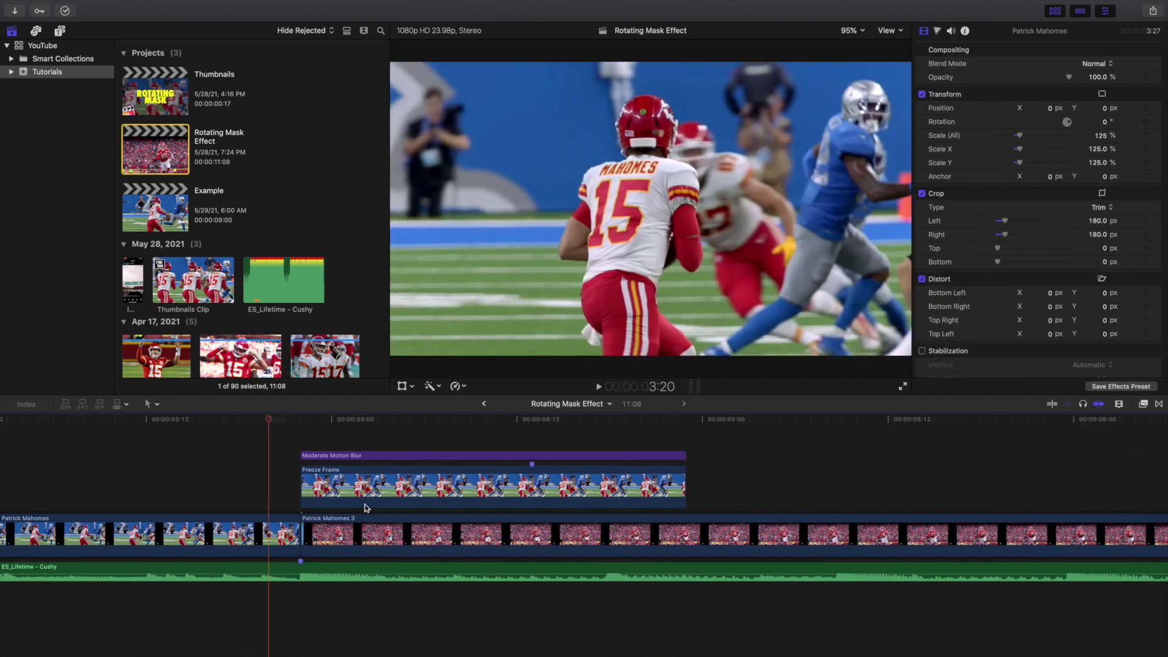
key("Right")
key("Right")
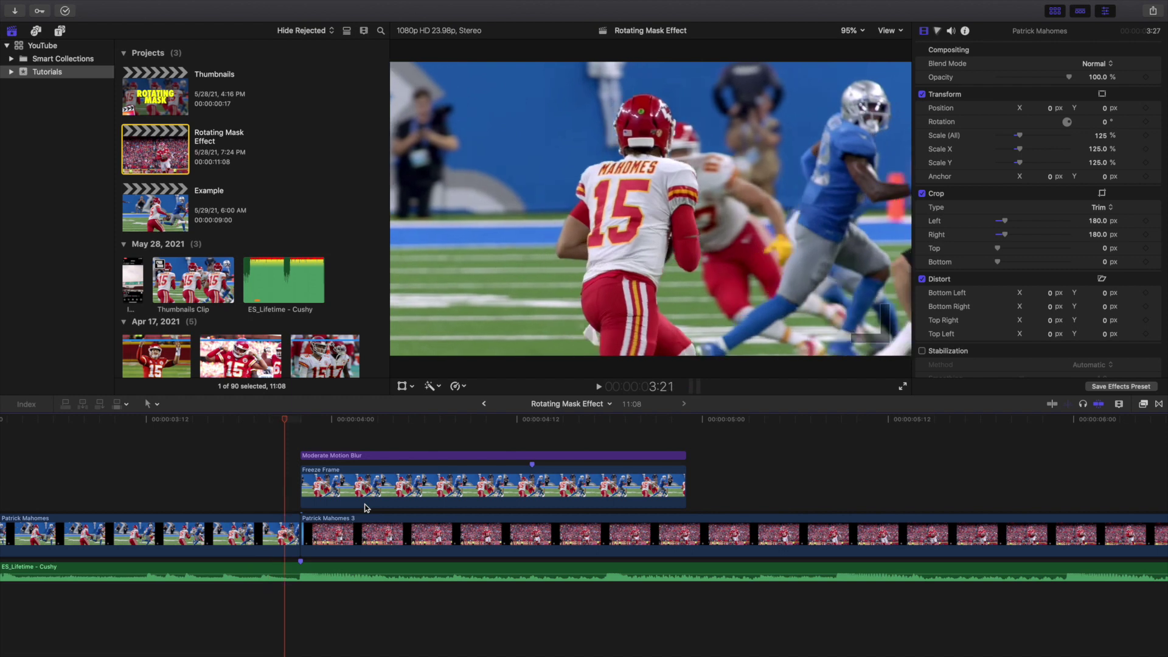
key("Right")
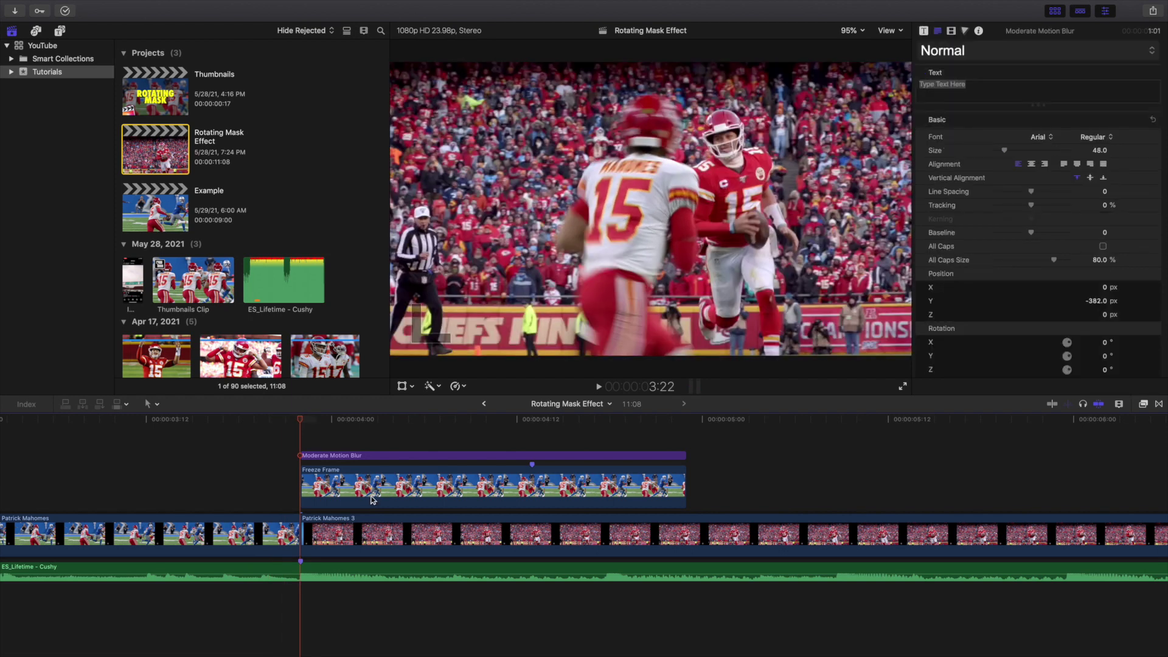
scroll(387, 483, "left", 1)
left_click(381, 487)
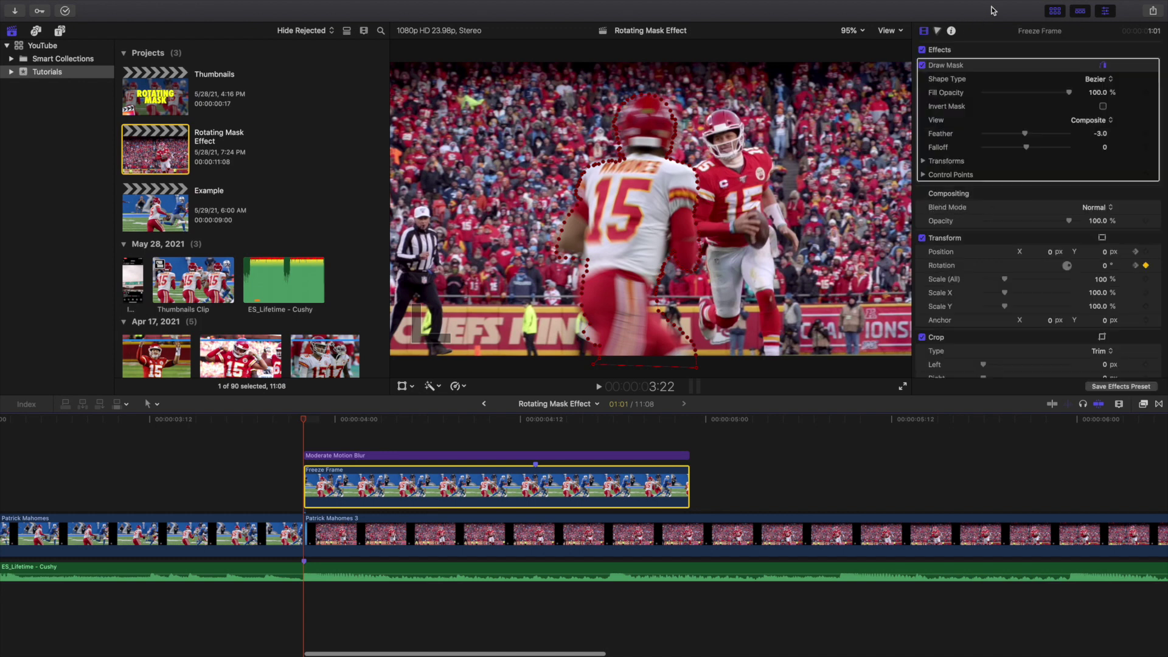
Step: Add a Rotation keyframe at 3:22 and step forward until rotation reaches -270° at 4:13
left_click(1146, 265)
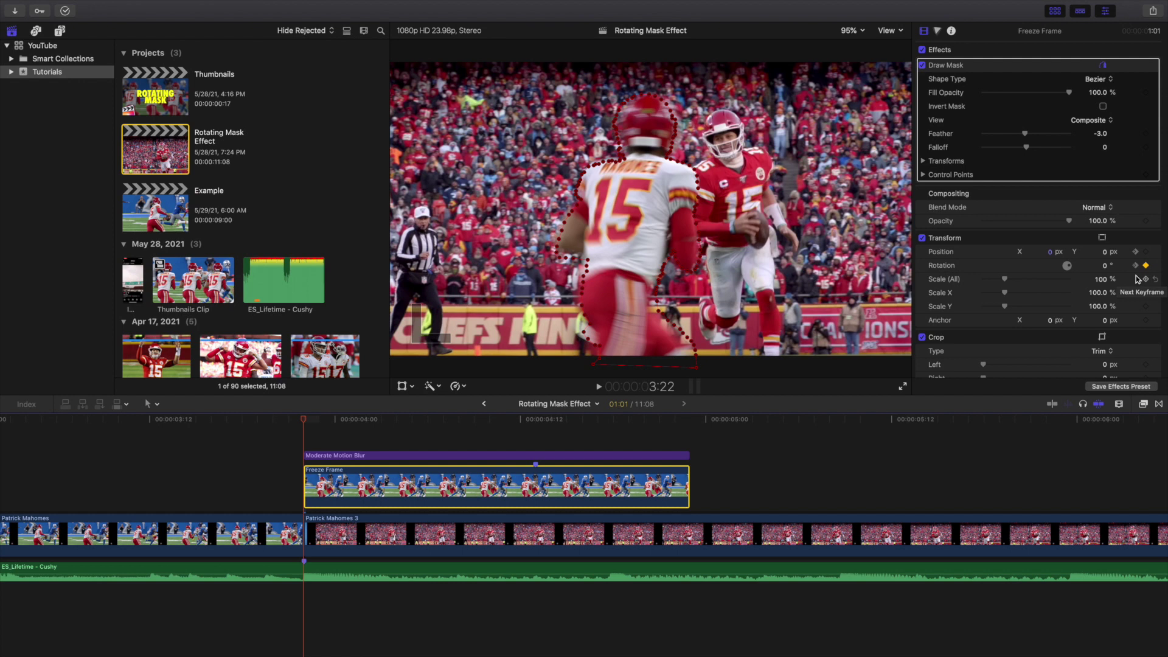
key("Right")
key("Right")
key("Right")
key("Right")
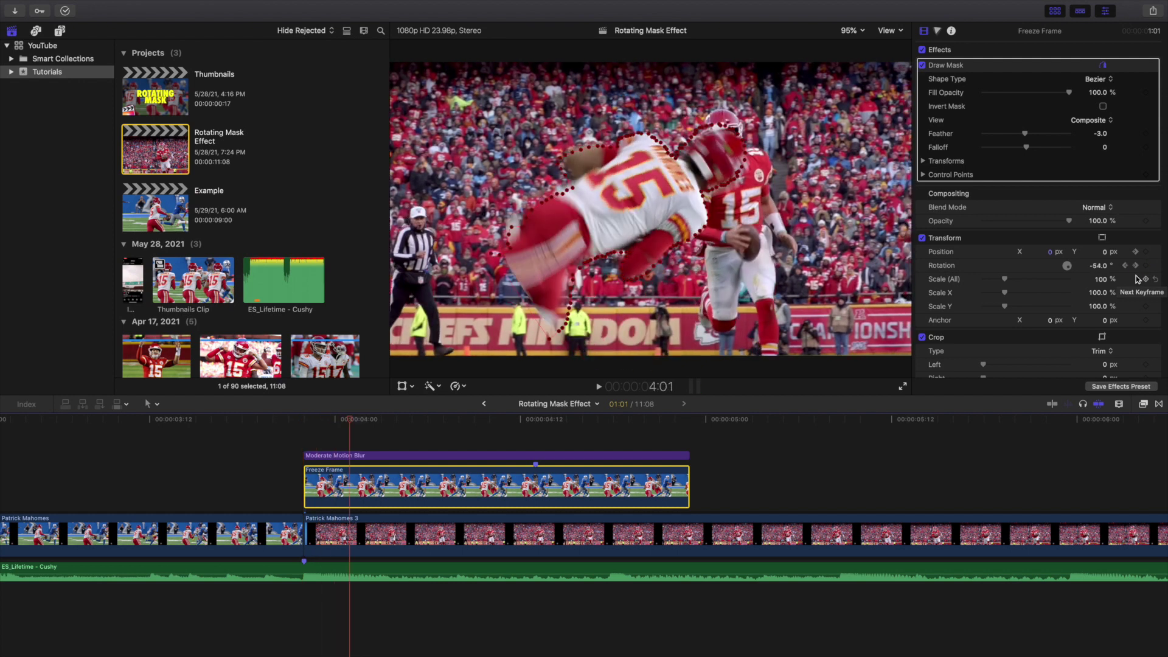
key("Right")
key("Right")
key("Right")
key("Right")
key("Right")
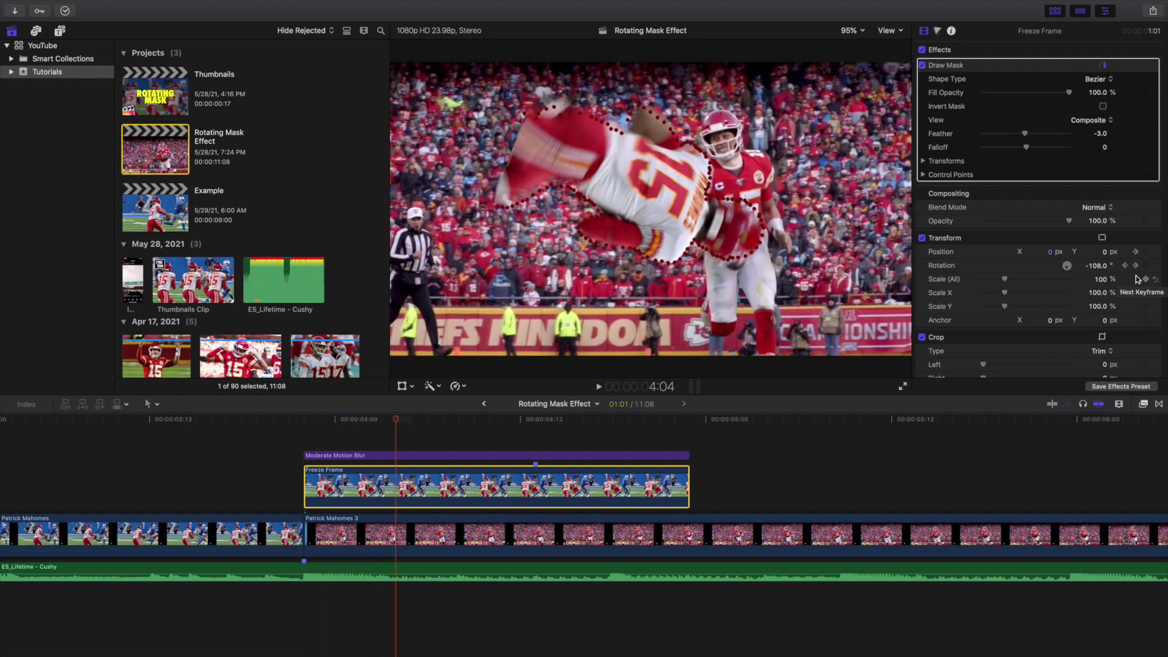
key("Right")
key("Right")
key("Right")
key("Right")
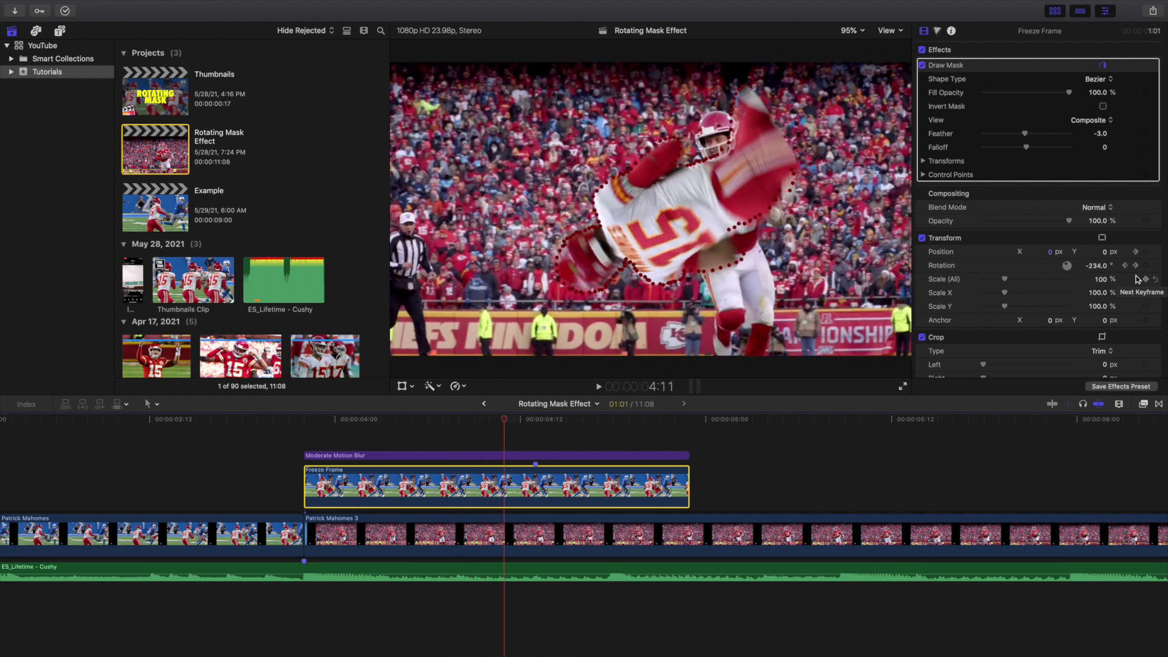
key("Right")
key("Right")
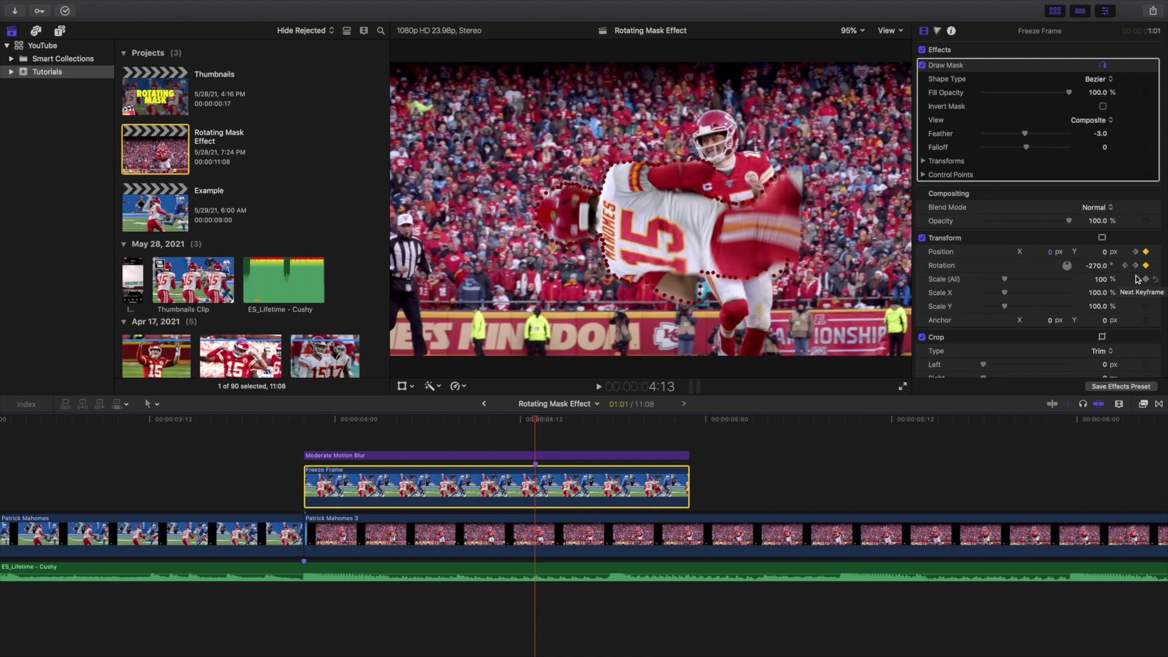
Step: Step to the spin's end at -360° as the freeze frame flies out to Y -976 px
key("Right")
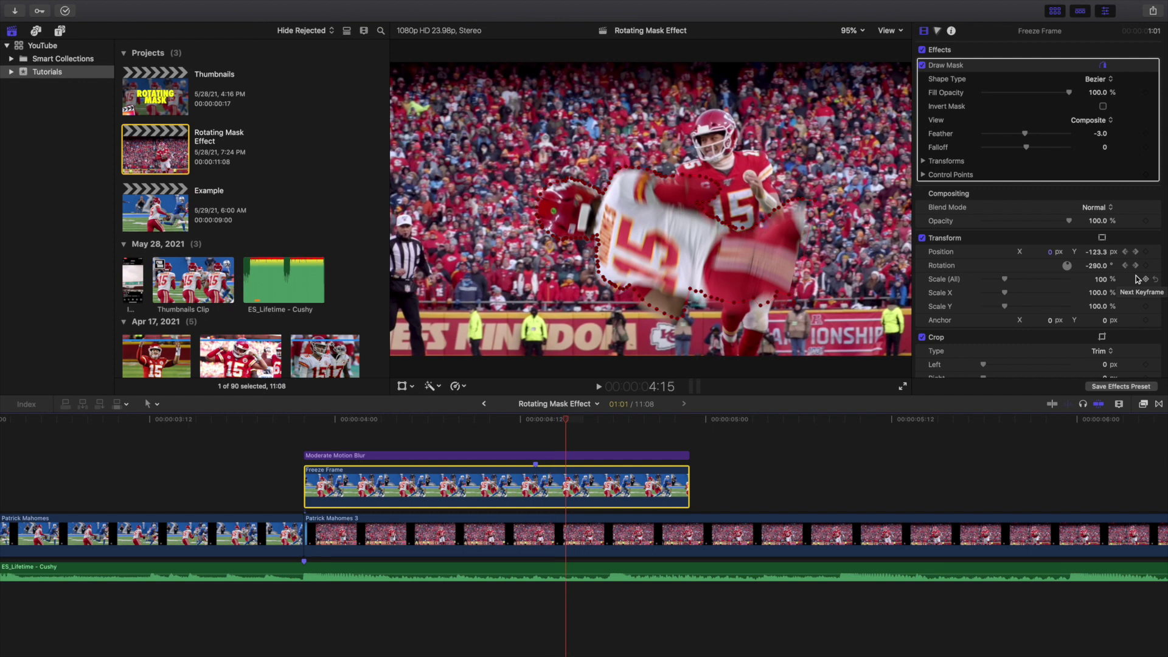
key("Right")
key("Right")
key("Right")
key("Right")
key("Right")
key("Right")
key("Right")
key("Right")
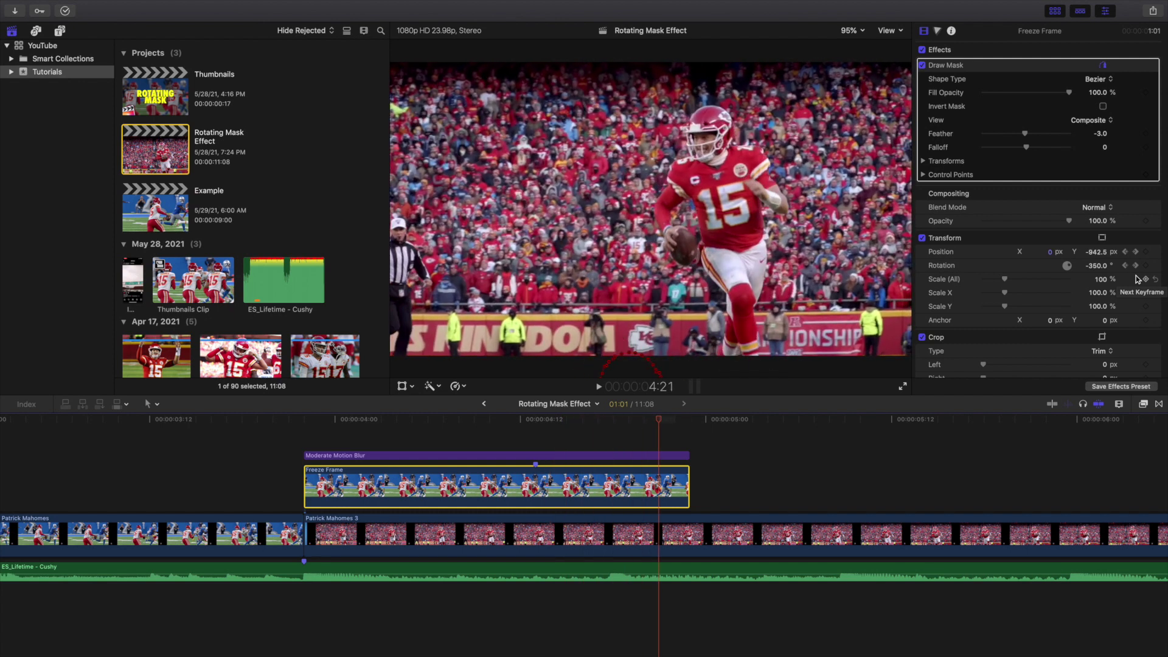
key("Right")
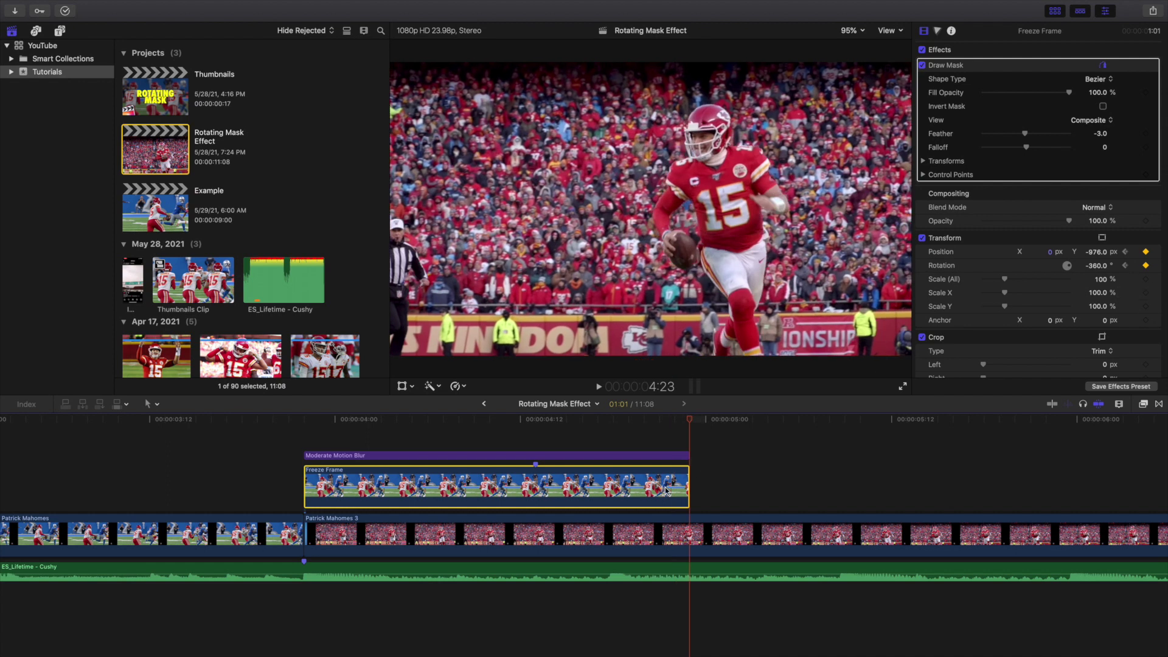
key("shift+z")
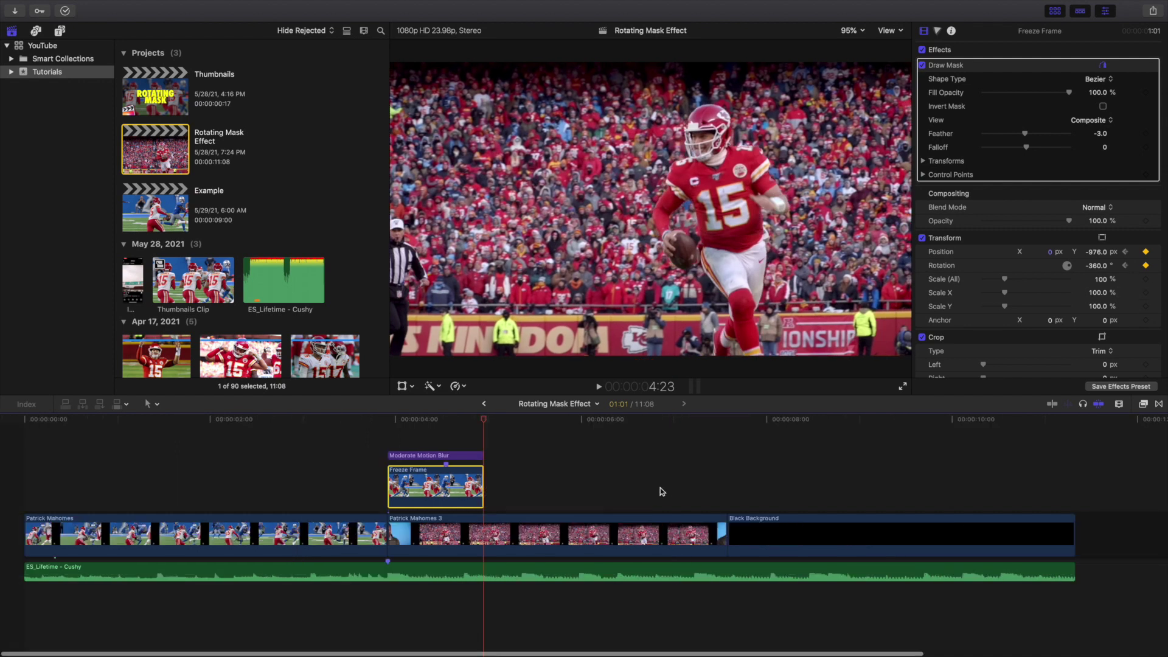
left_click(4, 473)
key("super+4")
key("super+4")
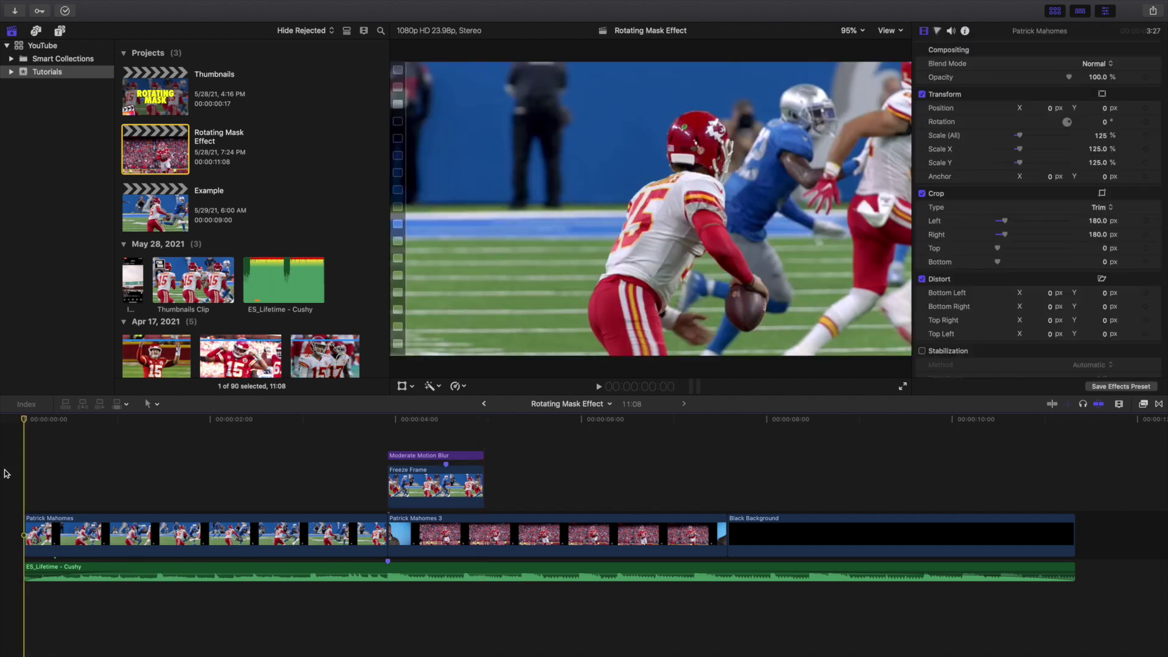
key("space")
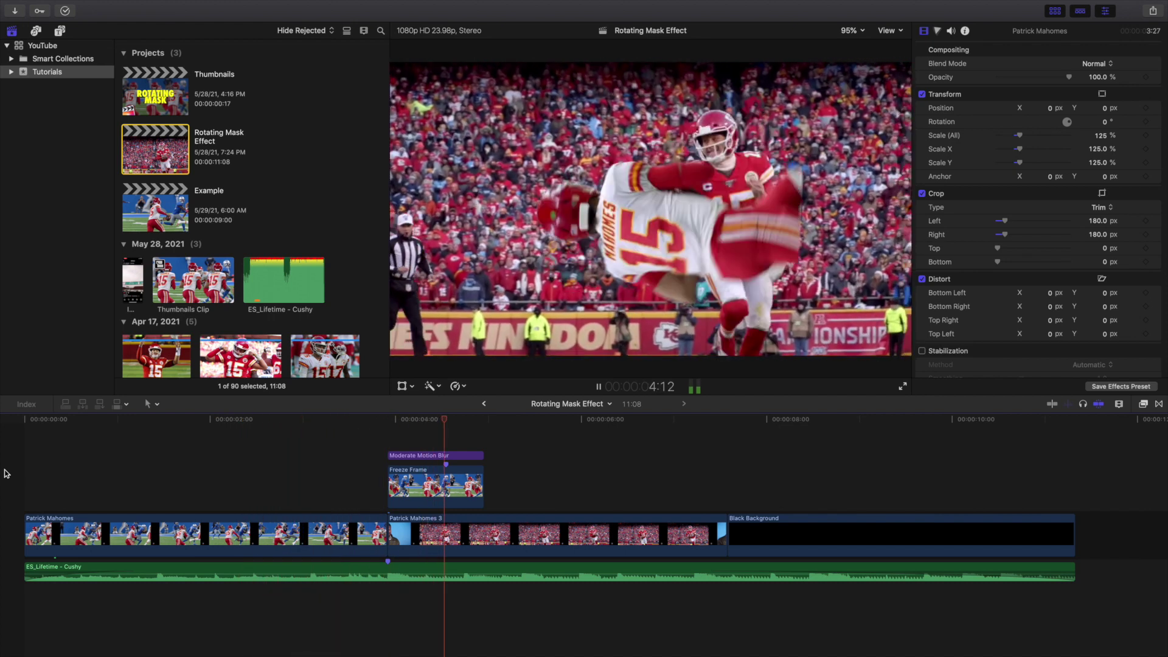
key("Home")
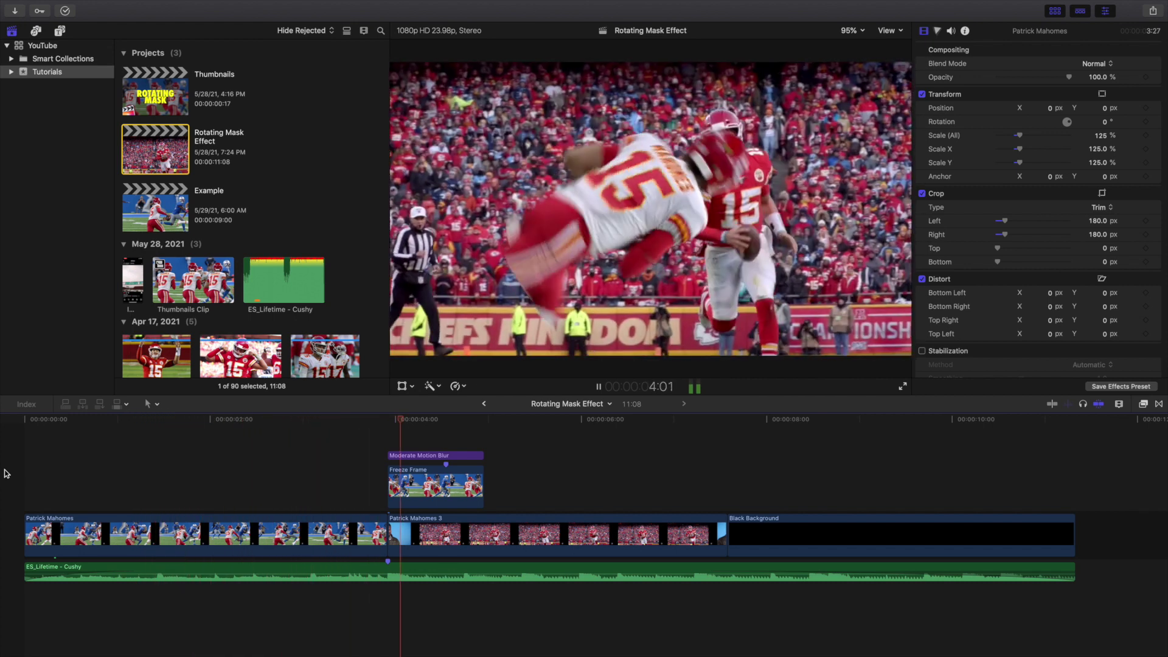
key("Home")
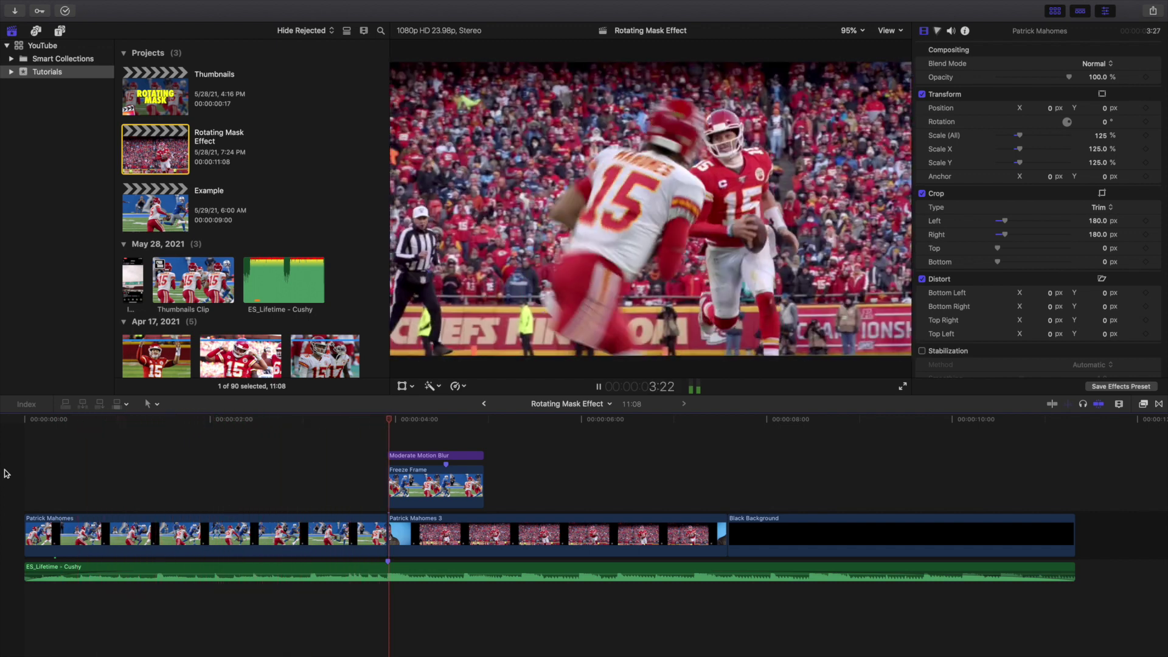
key("Home")
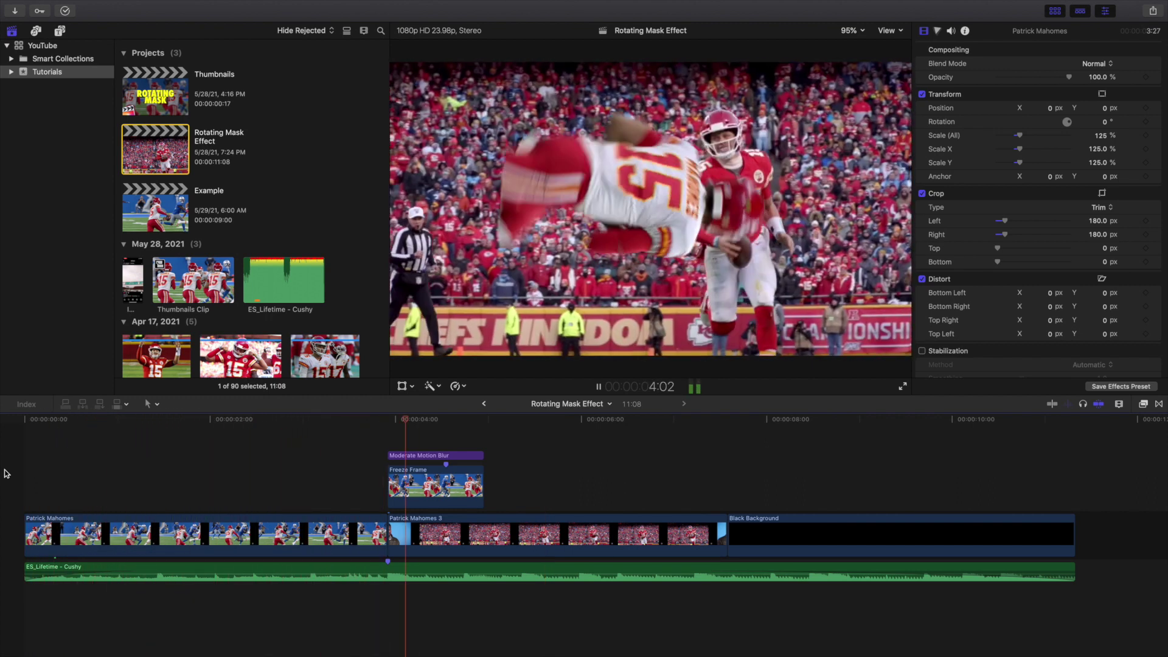
key("space")
key("Home")
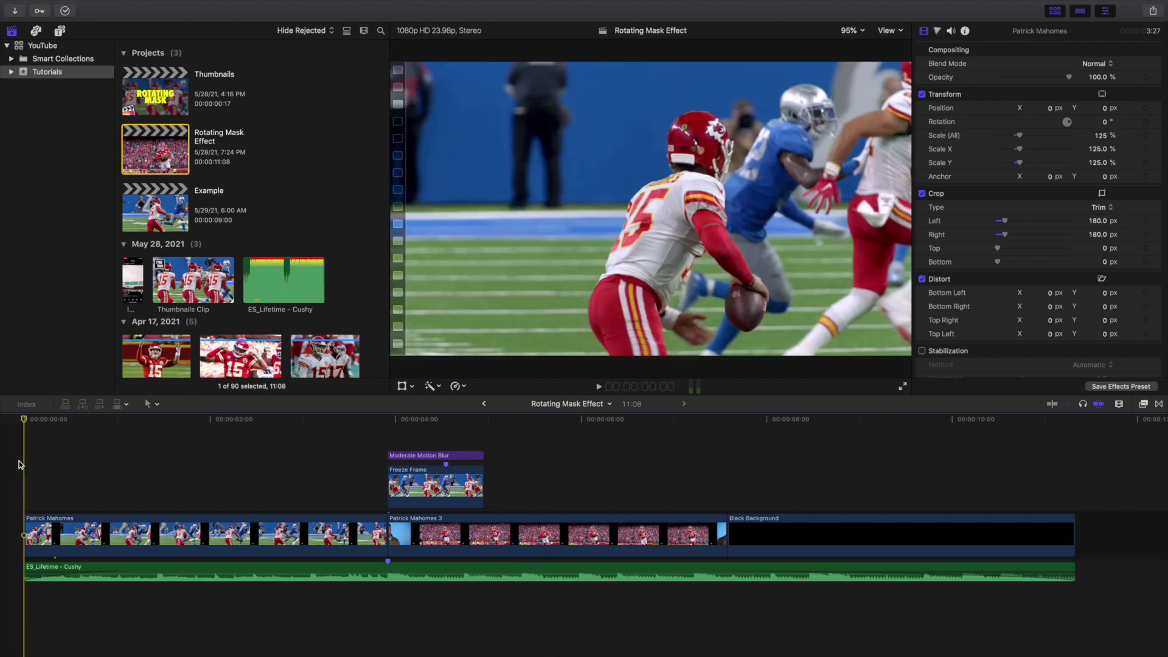